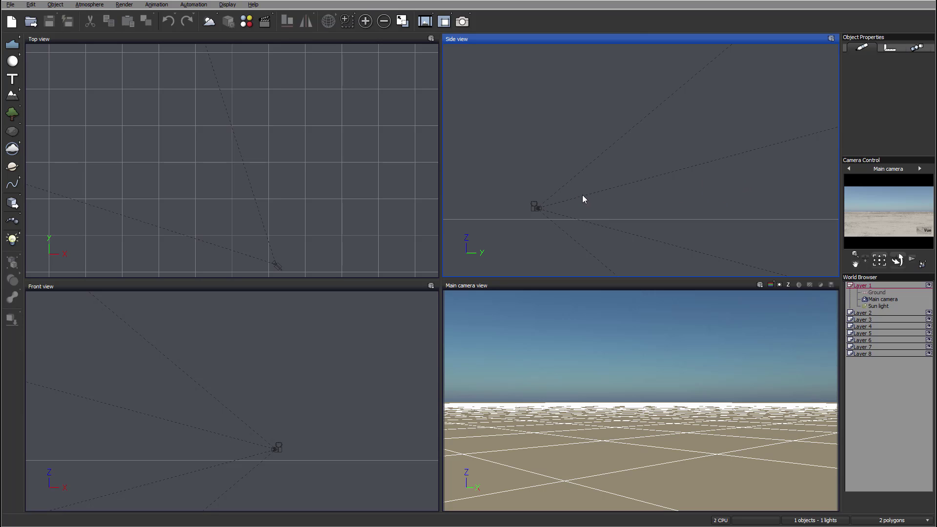
Step: Add a Sea plane to the scene and raise it slightly along Z
left_click_drag(646, 188, 656, 184)
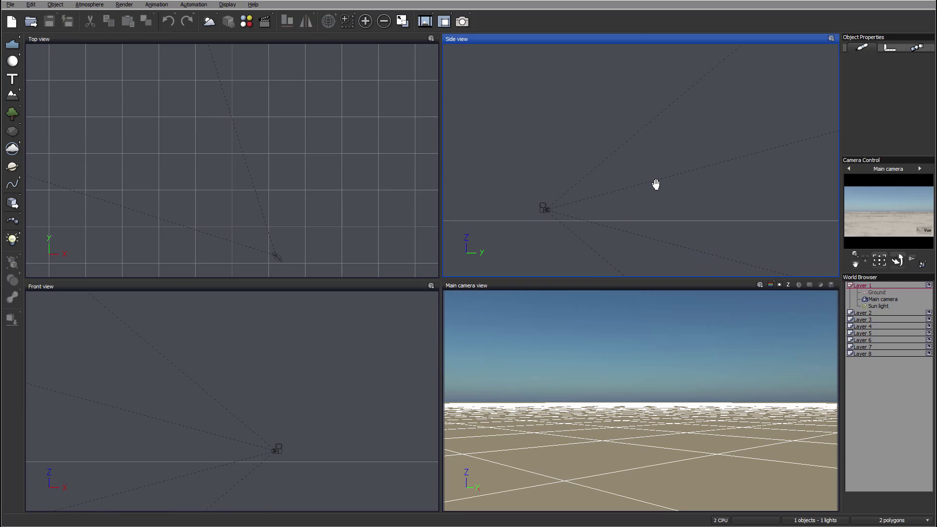
right_click_drag(329, 183, 341, 149)
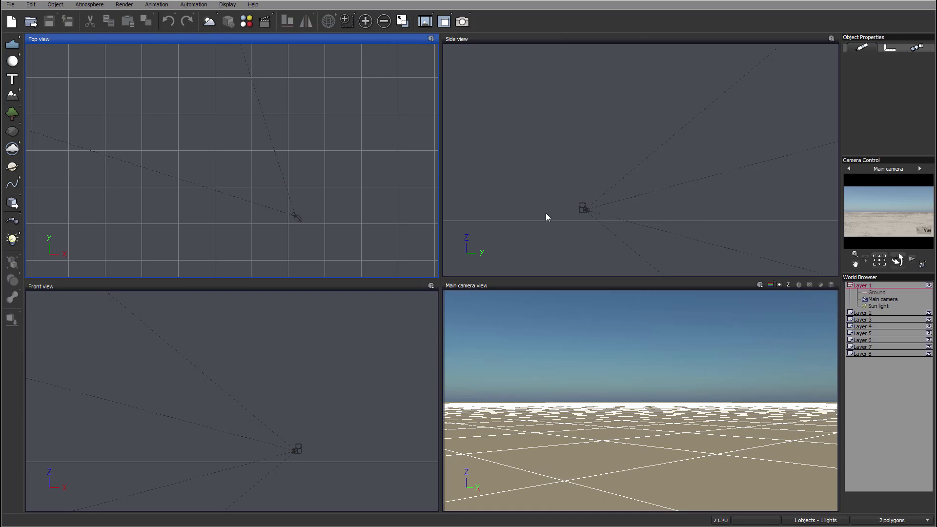
right_click_drag(690, 186, 653, 191)
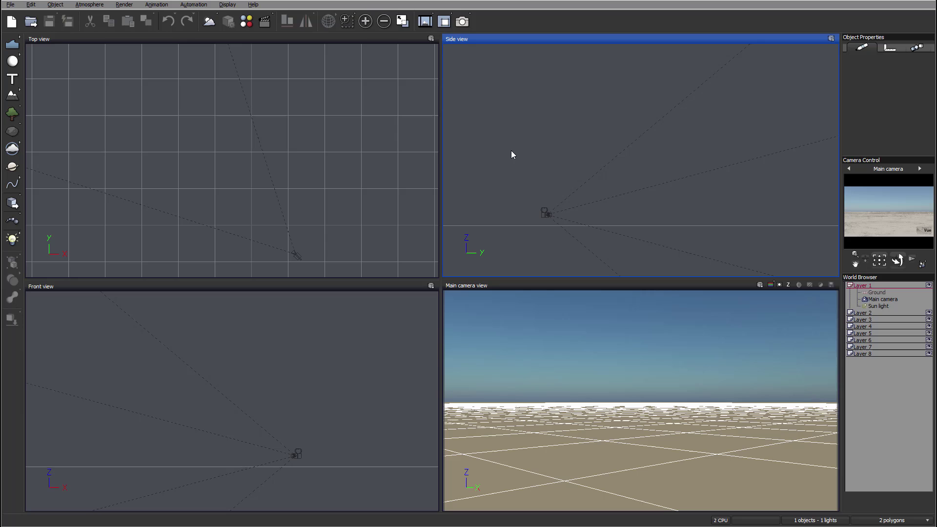
left_click(10, 45)
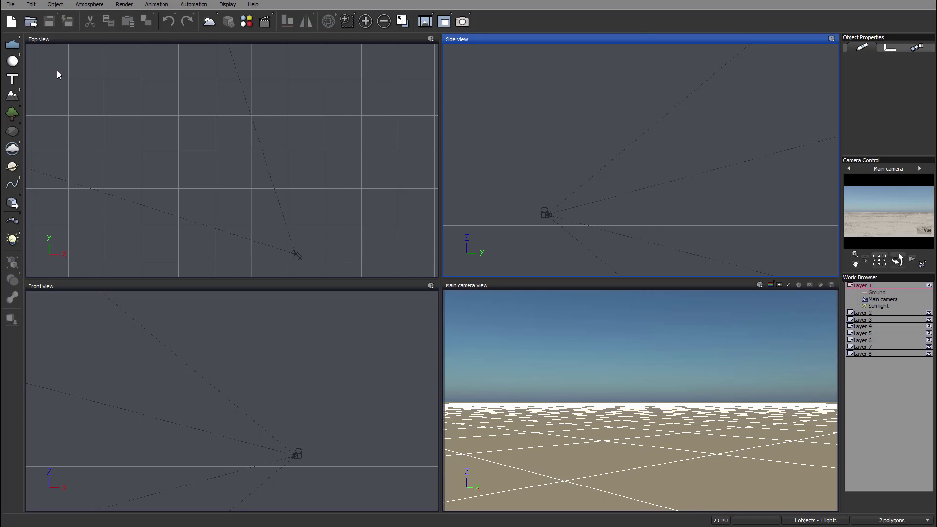
left_click_drag(641, 193, 641, 189)
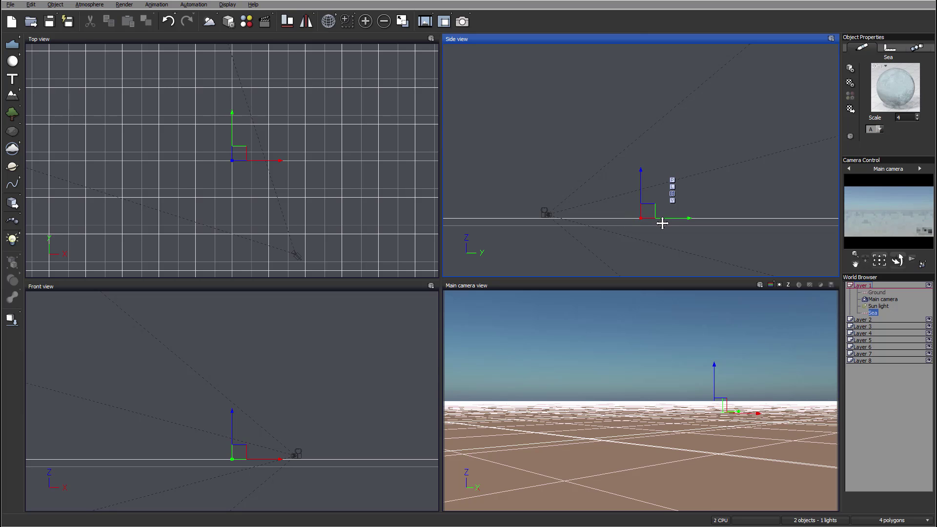
Step: Raise the main camera to a height of 1.733m in the Side view
left_click(891, 303)
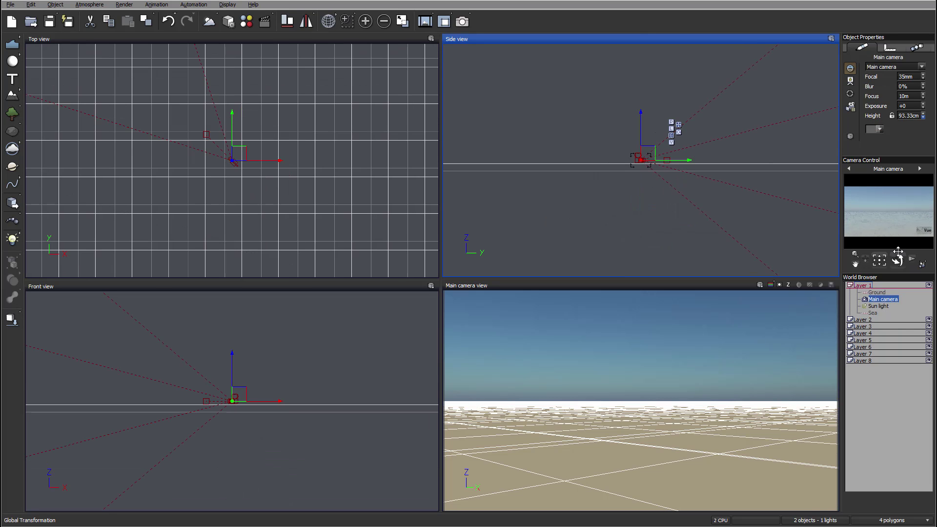
left_click_drag(897, 258, 896, 267)
left_click_drag(645, 150, 639, 146)
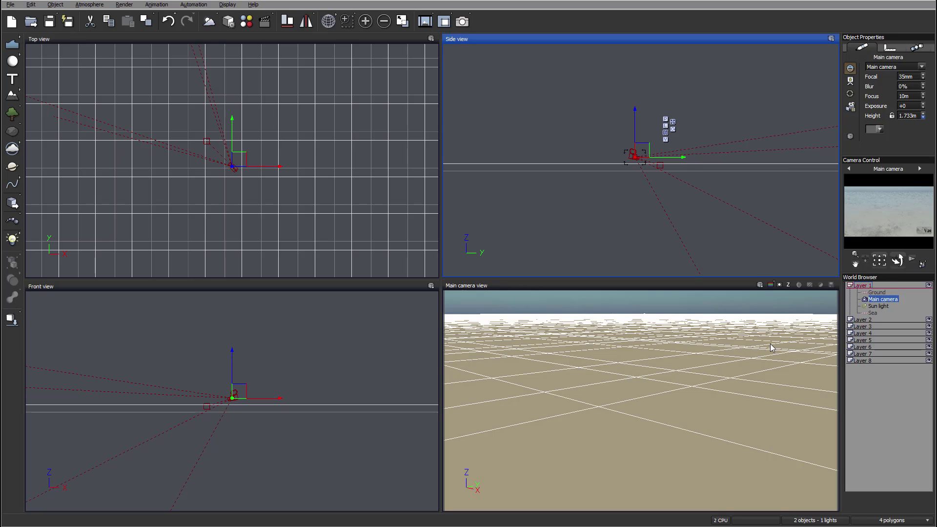
Step: Switch the atmosphere model from Photometric spectral to Standard and apply it
left_click(90, 4)
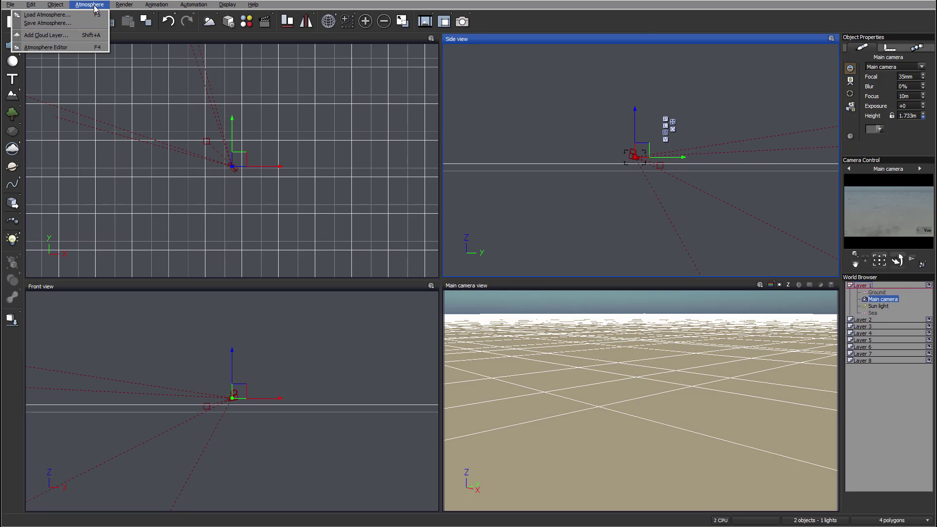
left_click(85, 47)
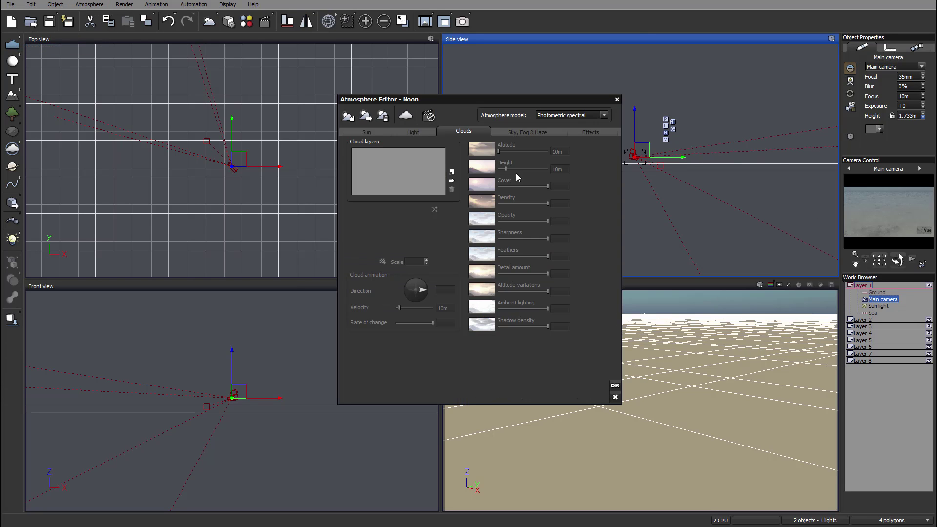
left_click(572, 116)
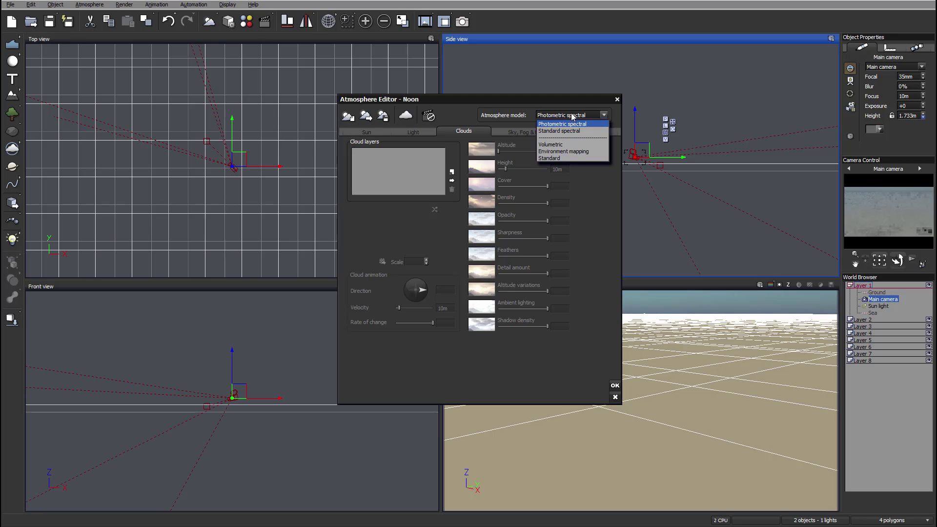
left_click(568, 155)
left_click(551, 250)
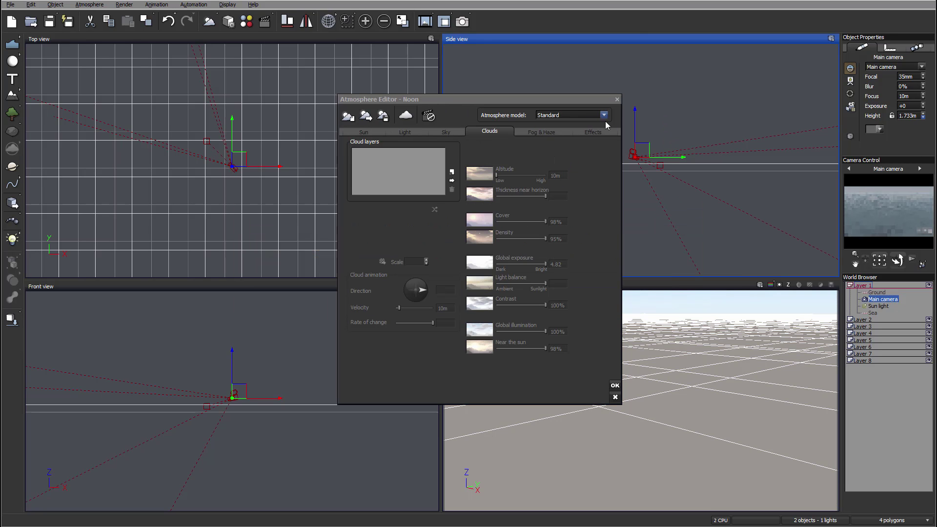
left_click(615, 386)
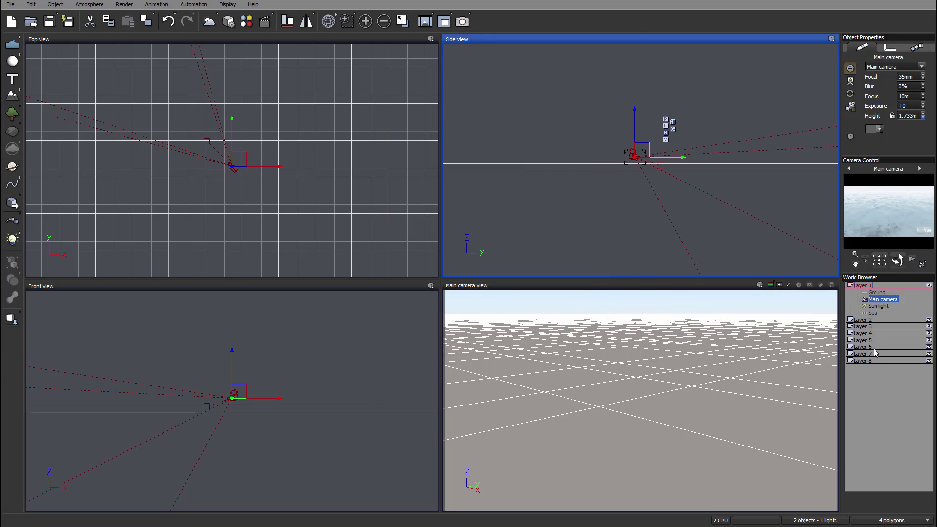
Step: Lower the Sea material's Foam layer alpha boost to -100%
left_click(873, 313)
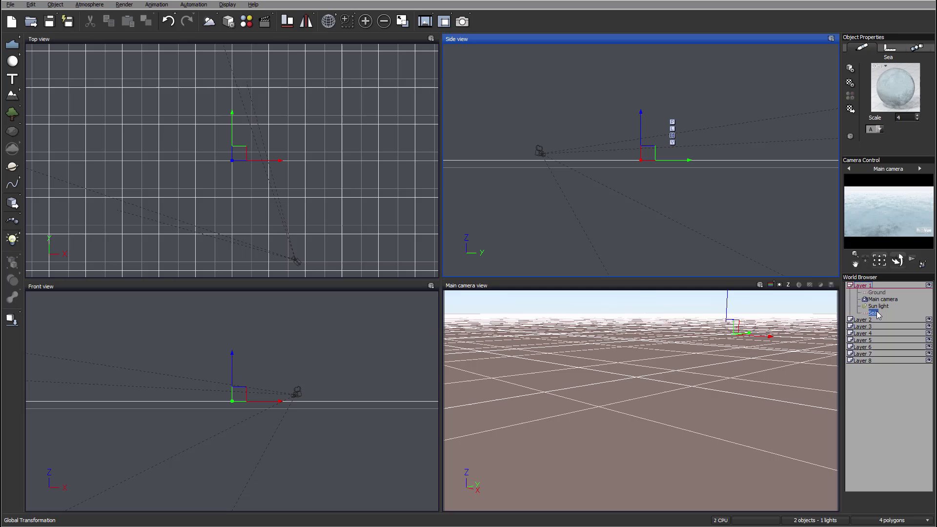
double_click(891, 89)
left_click(507, 136)
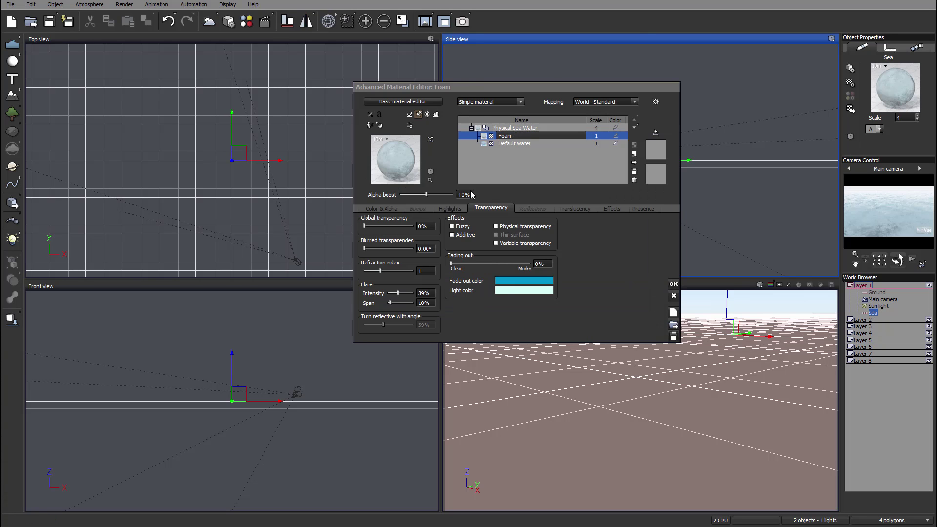
left_click_drag(426, 194, 358, 196)
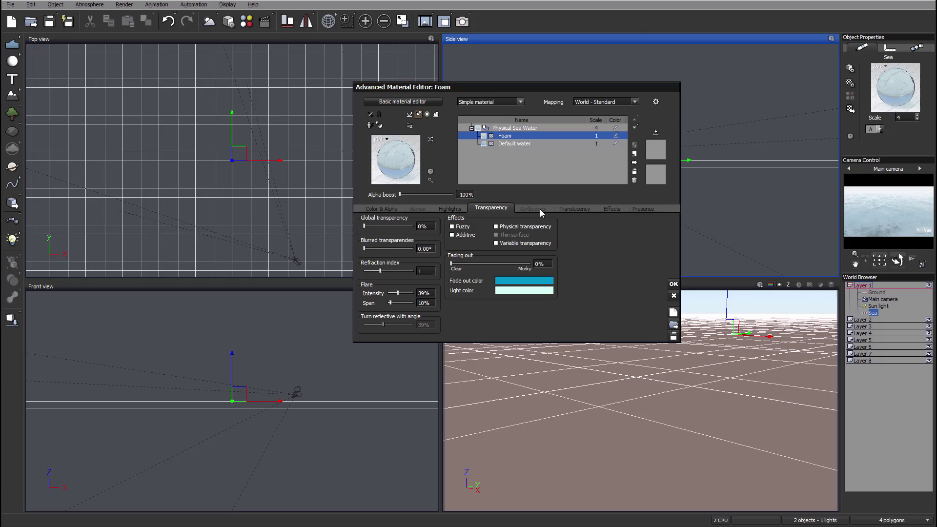
Step: Set the Default water layer's transparency depth to 10m and apply the material
left_click(515, 145)
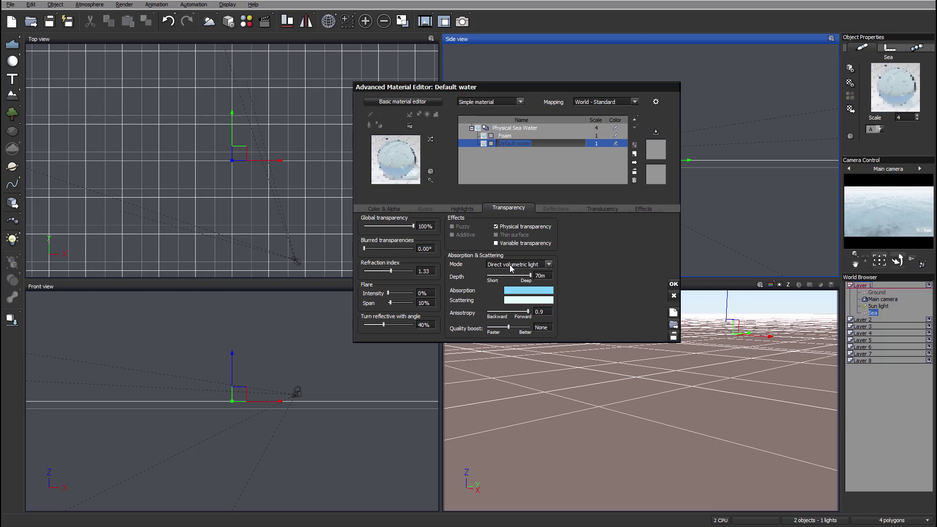
double_click(541, 275)
type("10")
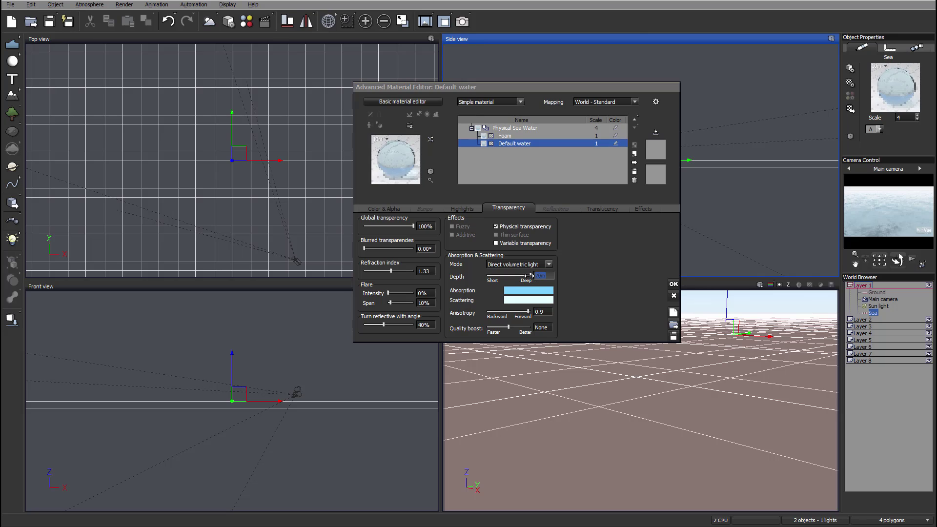
key("Return")
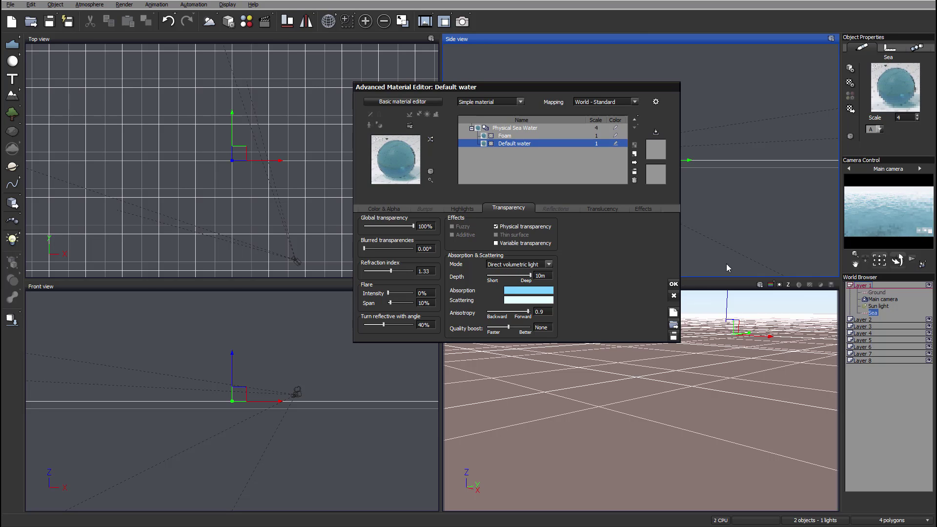
left_click(673, 283)
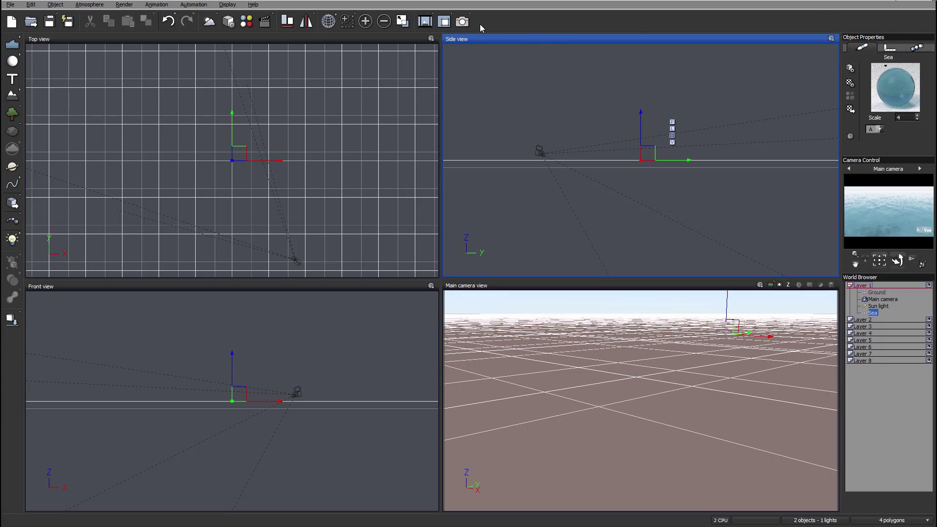
Step: Set Render Options to render in the main view
left_click(462, 22)
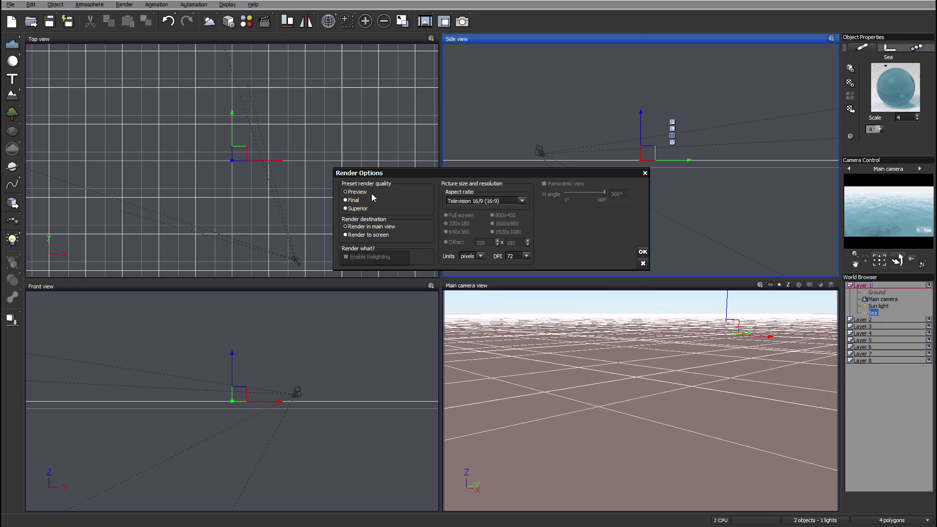
left_click(356, 227)
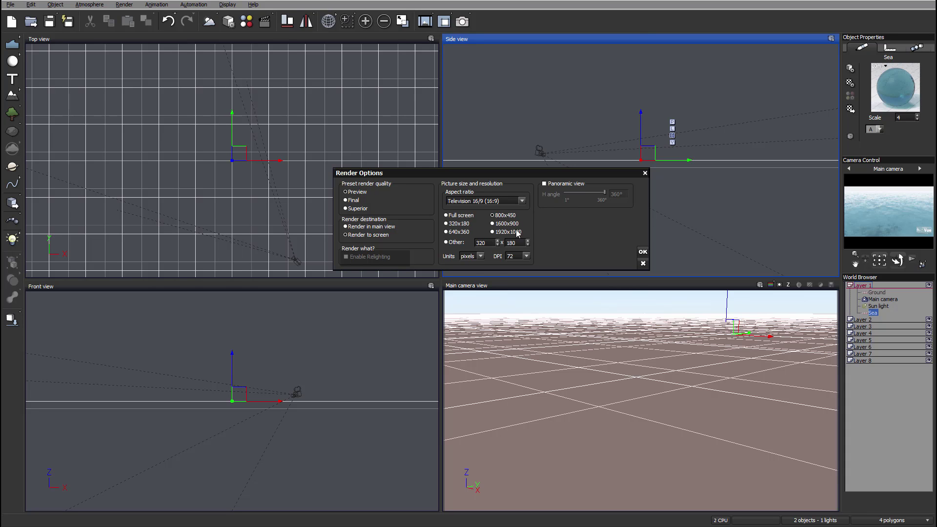
left_click(643, 252)
Step: Render the scene at 800x450 and dismiss the gamma and post-render dialogs
left_click(462, 21)
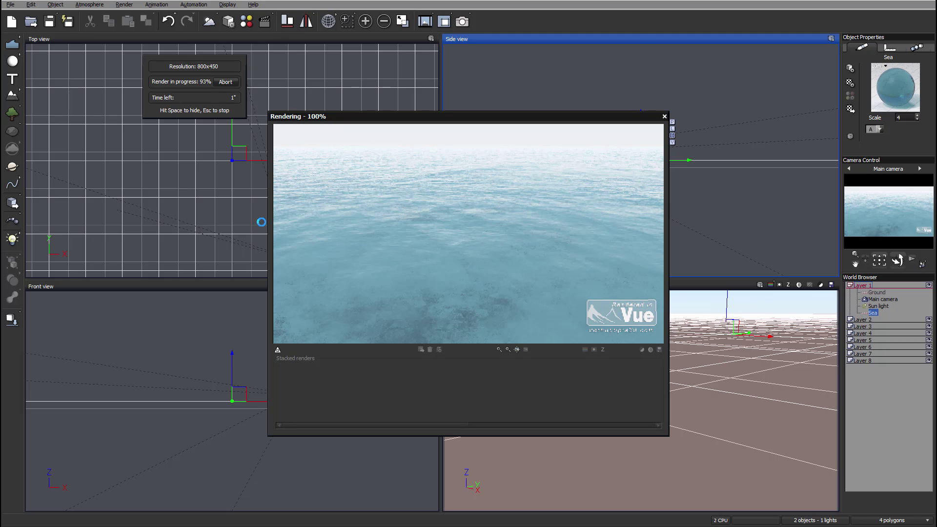
left_click(685, 278)
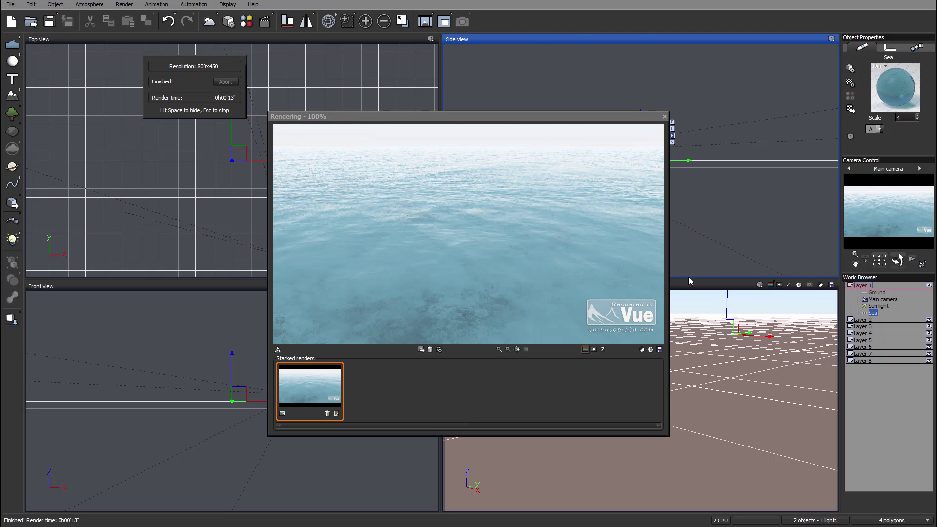
left_click(824, 292)
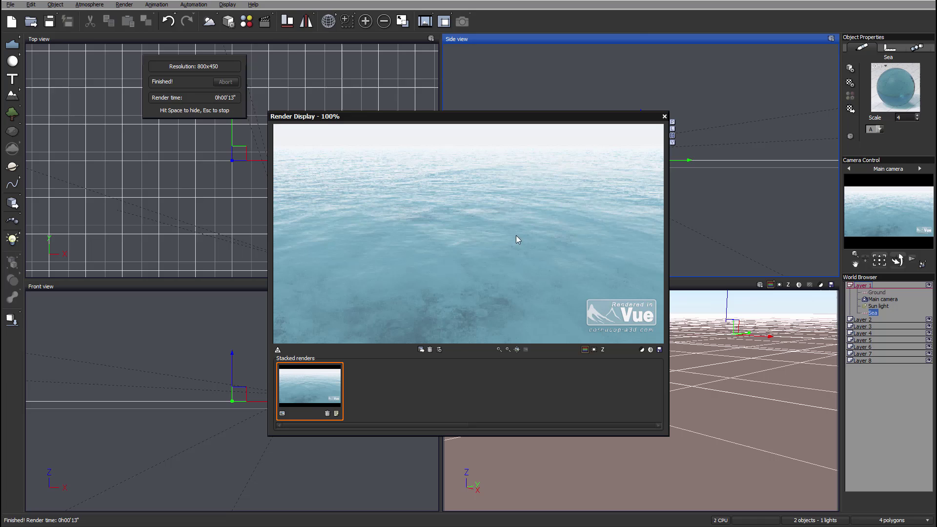
left_click(663, 117)
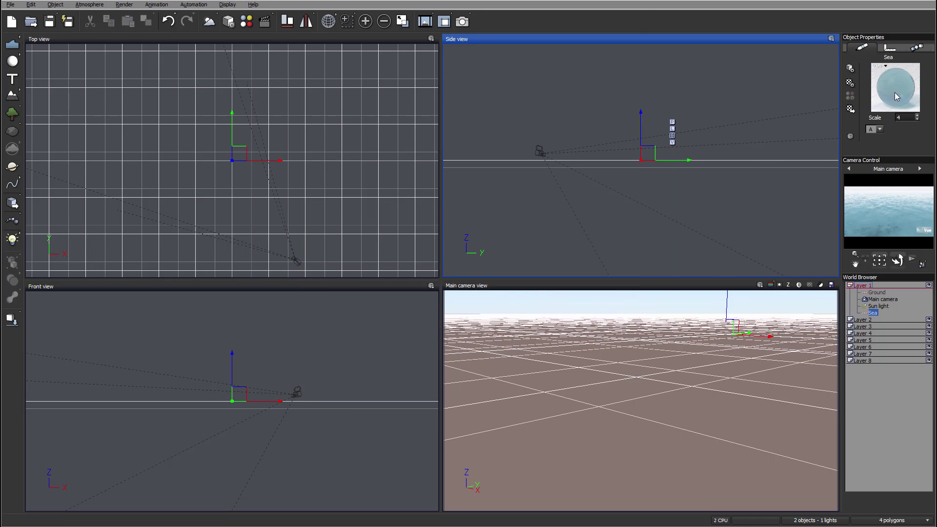
left_click(850, 109)
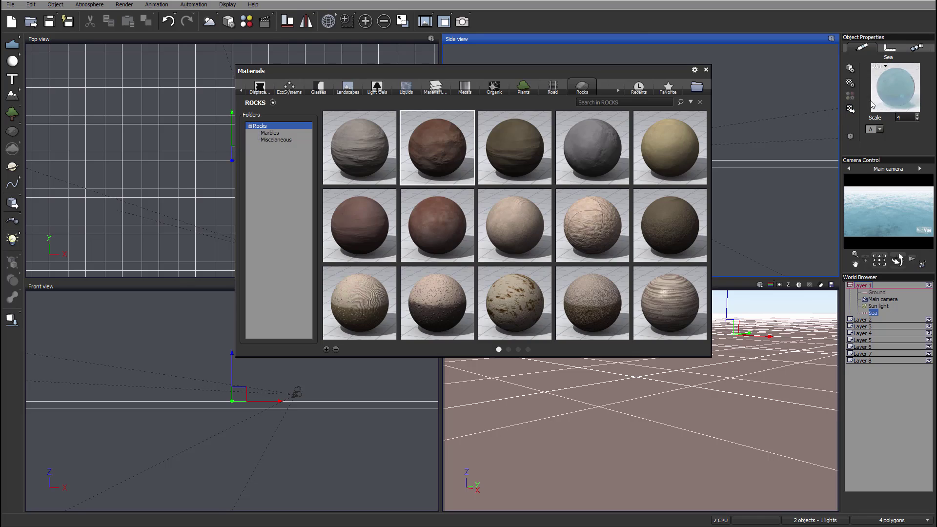
left_click(406, 88)
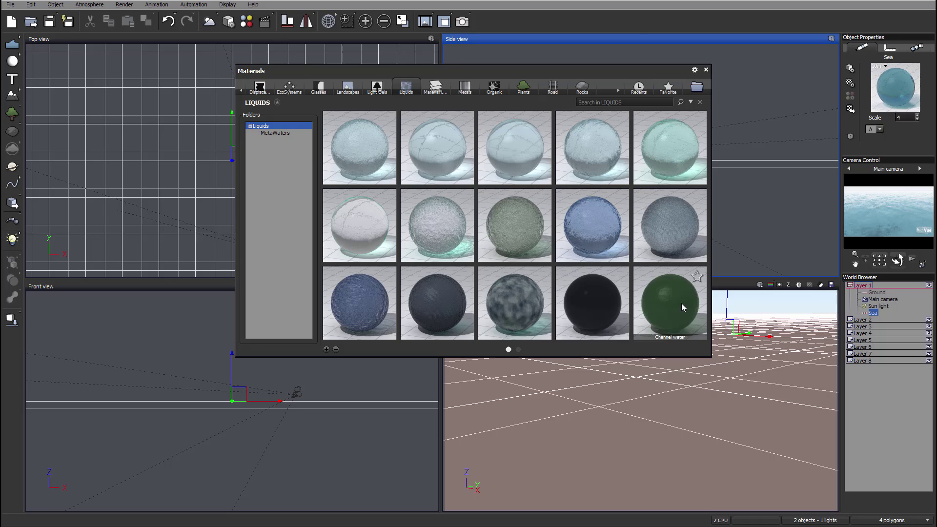
left_click(706, 69)
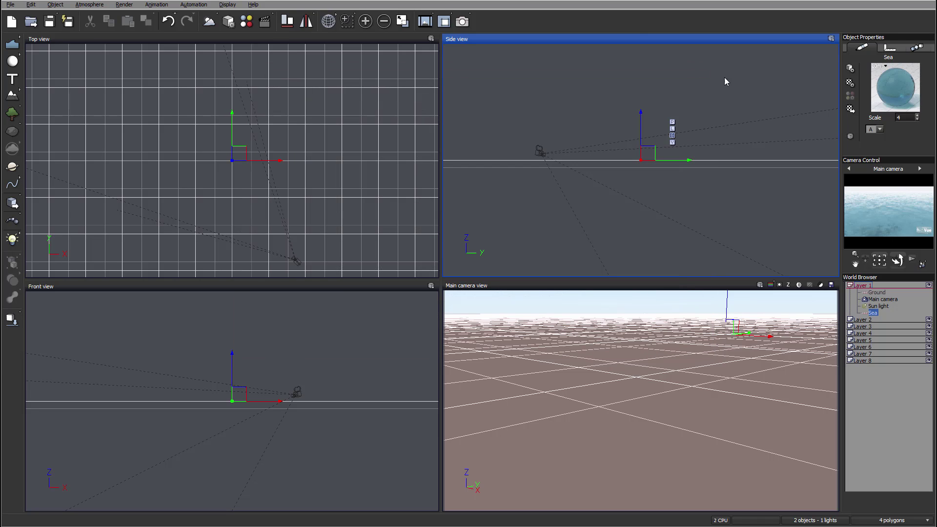
Step: Set Default water's bump depth to 2, after trying Y bump scale 10 and reverting to 1
double_click(893, 83)
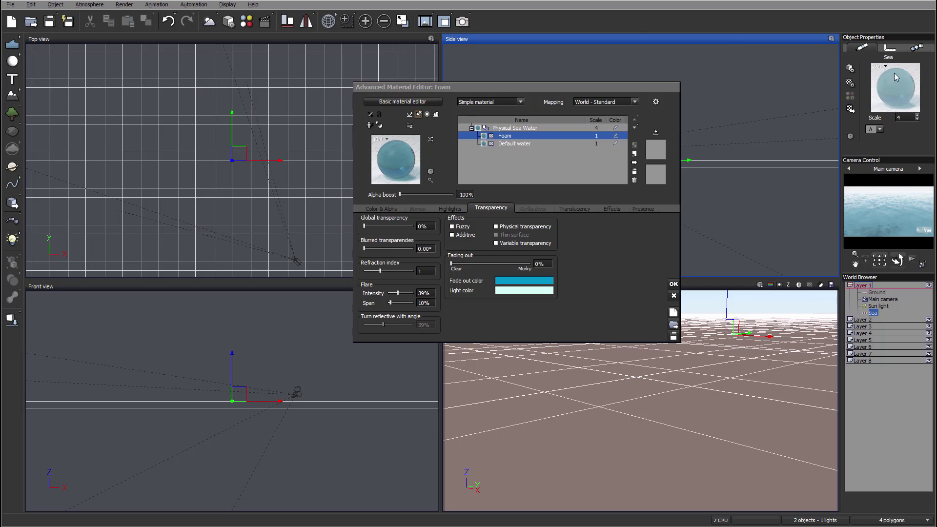
left_click(521, 144)
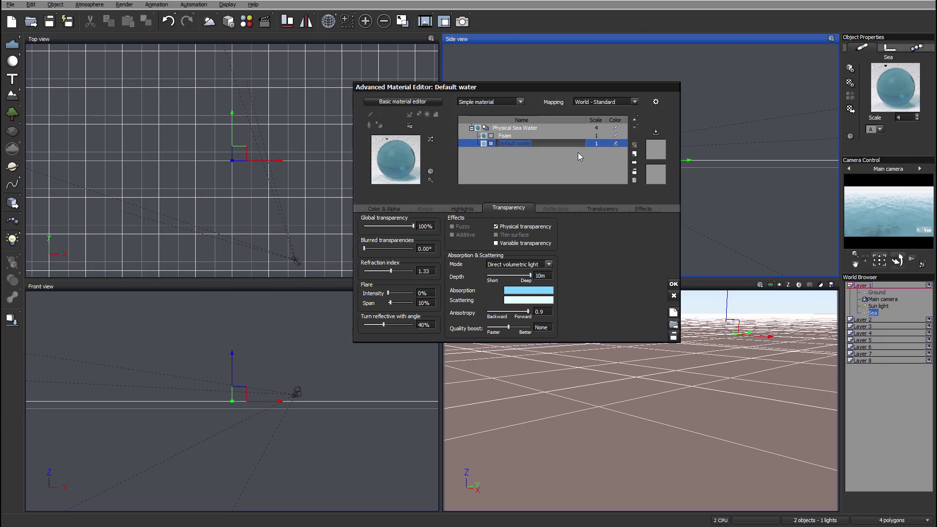
left_click(426, 208)
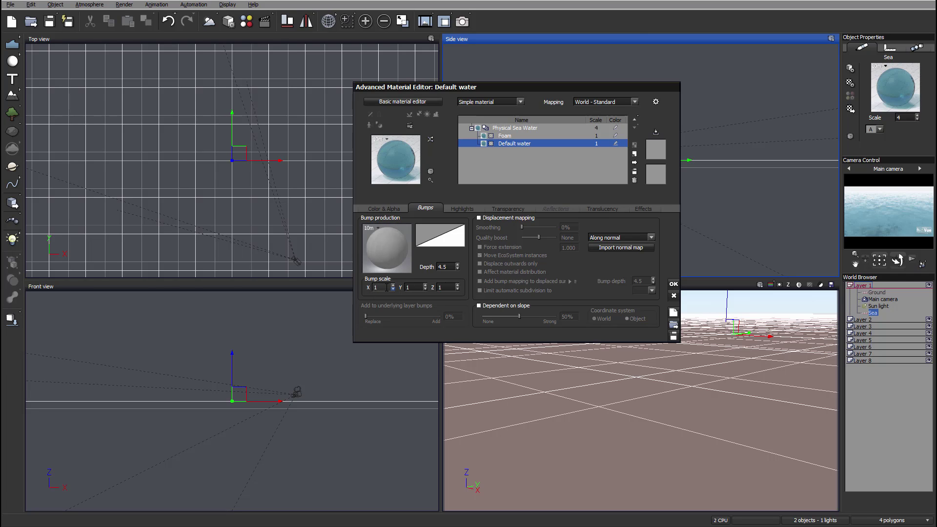
double_click(413, 286)
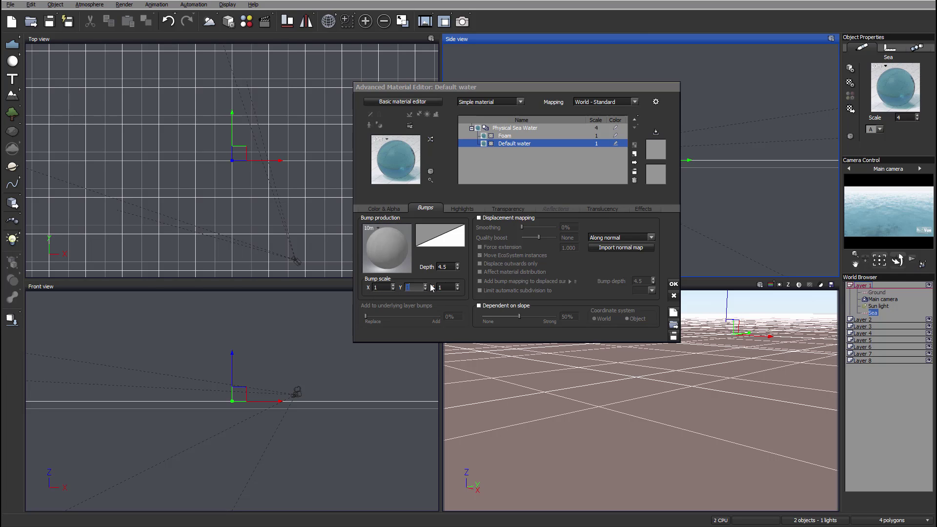
type("10")
key("Return")
type("1")
key("Return")
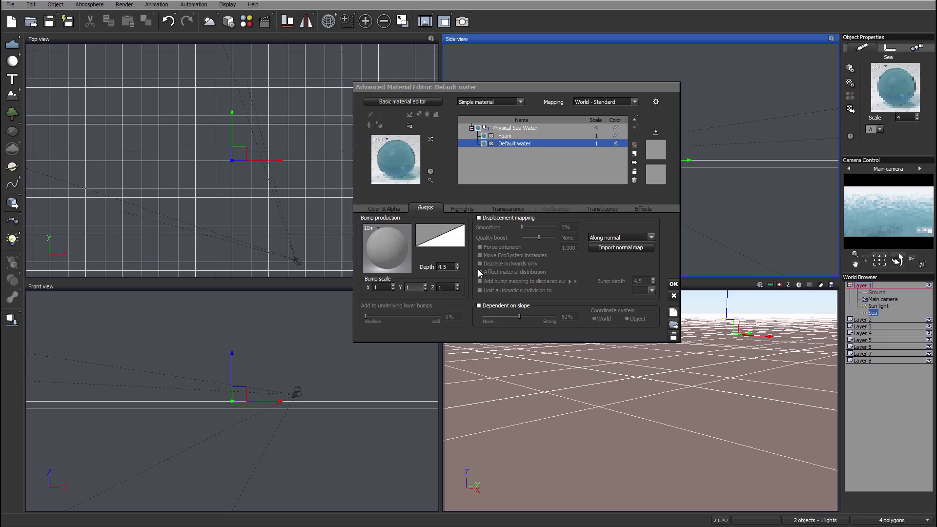
double_click(444, 266)
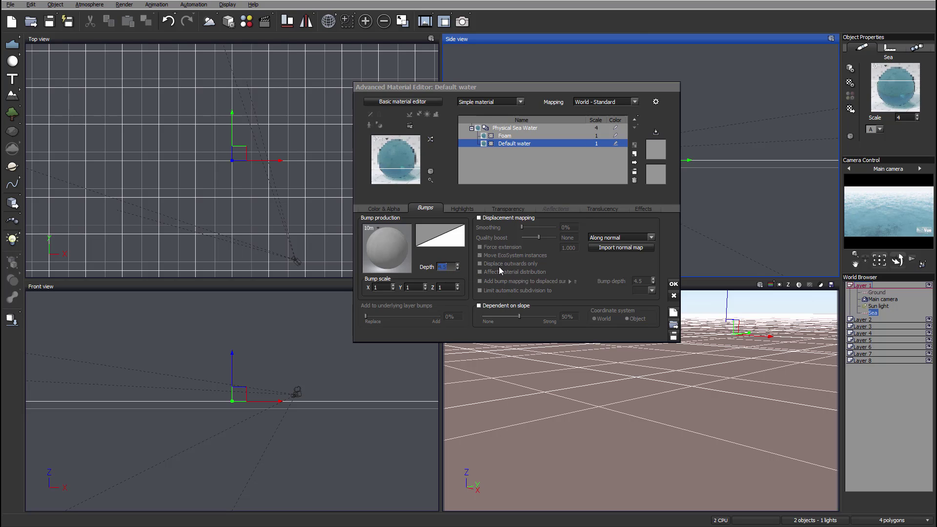
type("2")
Step: Discard the bump edits by cancelling the material editor, then reopen it on Default water
right_click(389, 240)
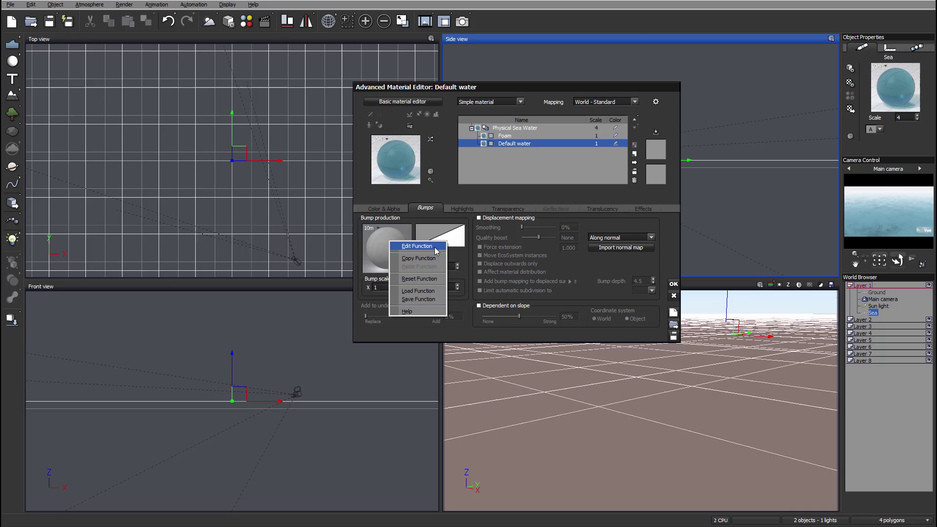
left_click(431, 250)
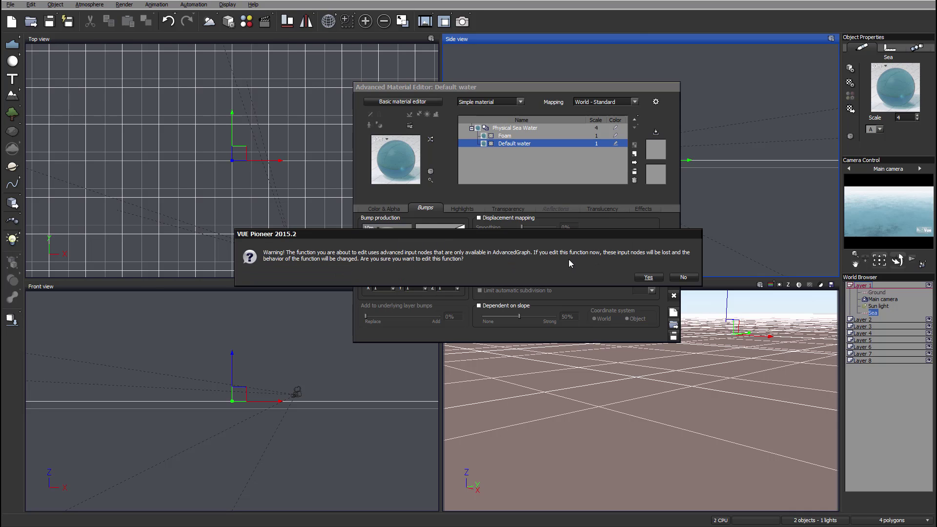
left_click(648, 278)
left_click_drag(466, 32, 466, 21)
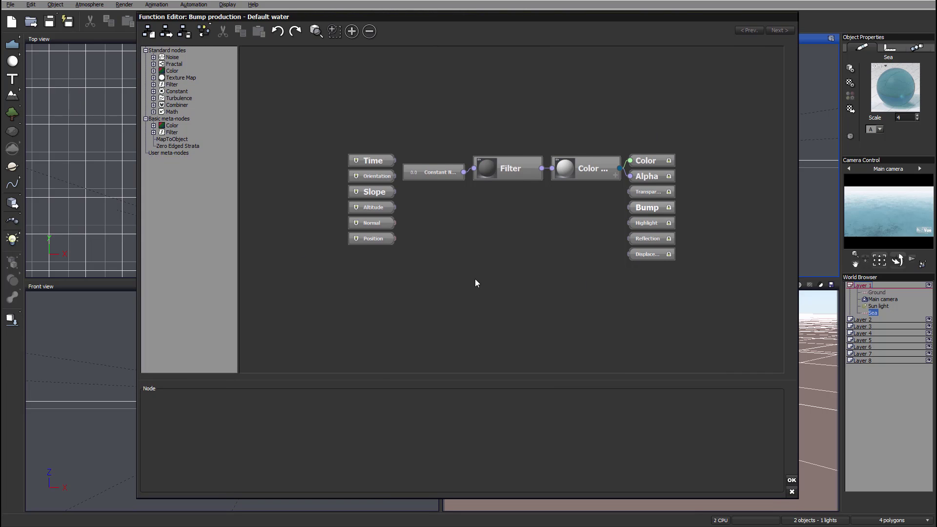
left_click(791, 481)
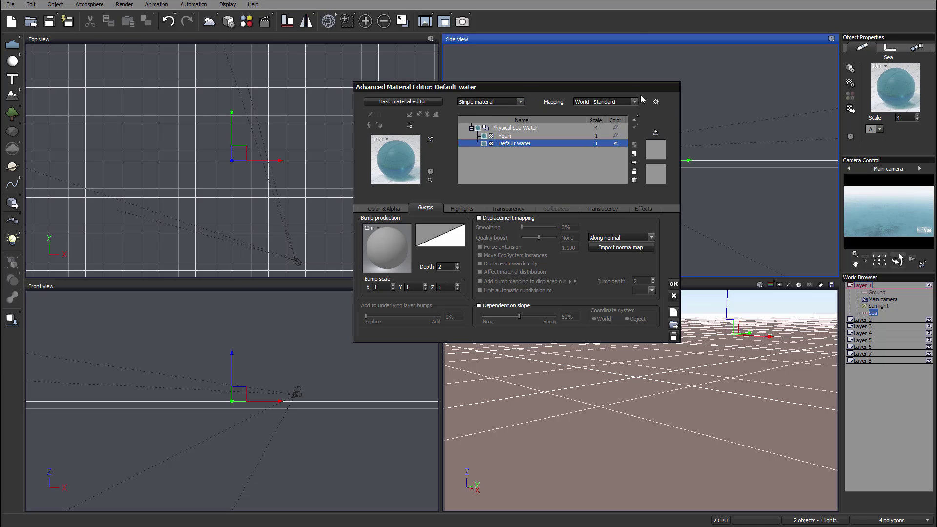
left_click(674, 296)
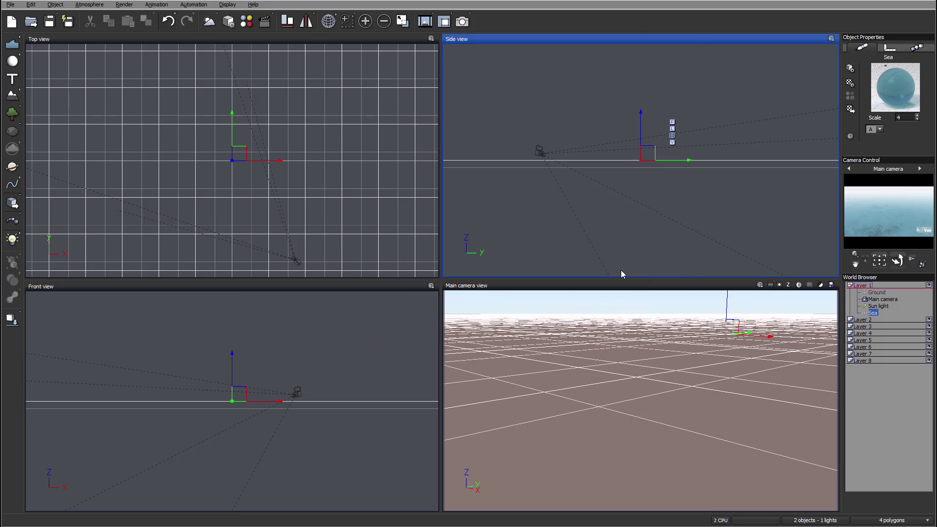
double_click(904, 95)
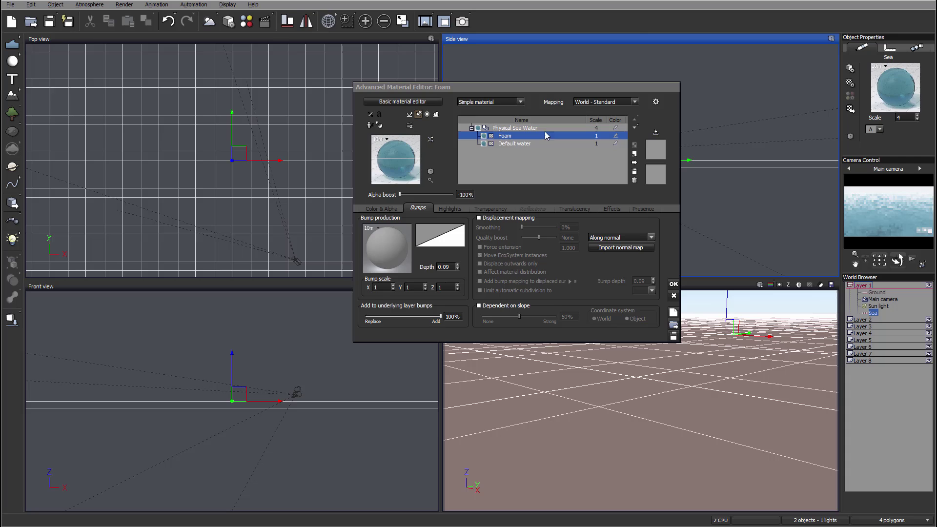
left_click(527, 143)
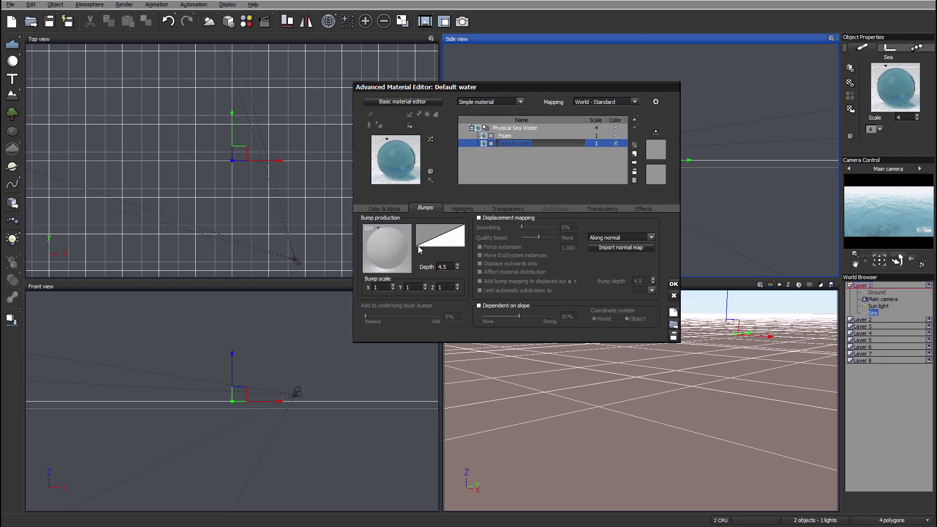
Step: Replace Default water's bump production with a preset from the Bumps function library
left_click(385, 247)
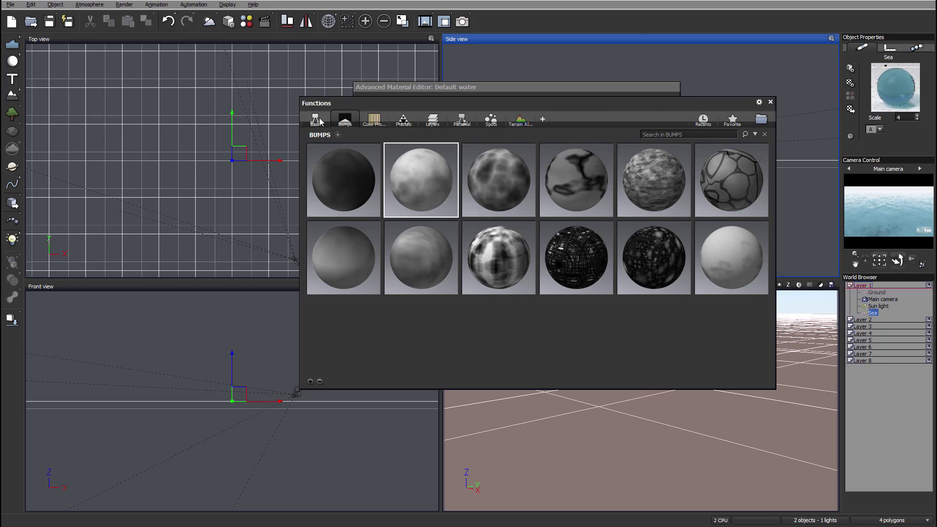
left_click(373, 120)
left_click(403, 120)
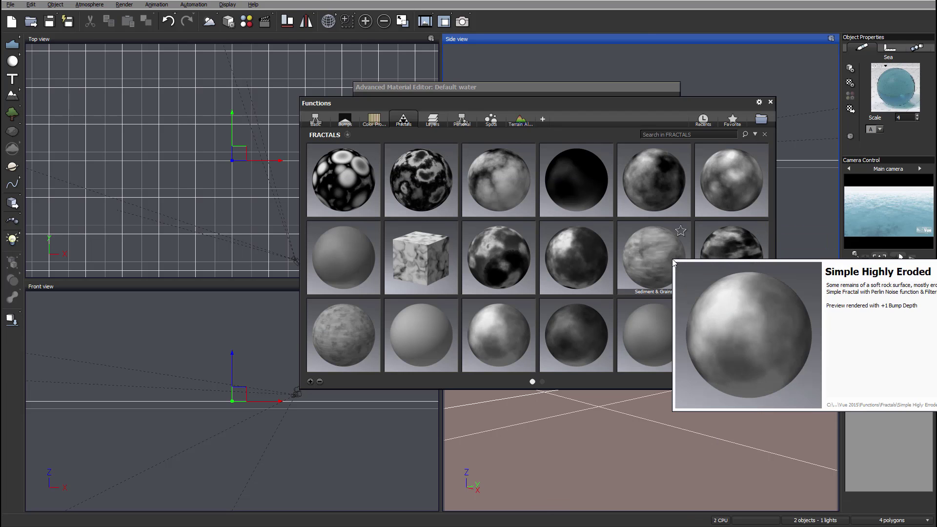
mouse_move(315, 327)
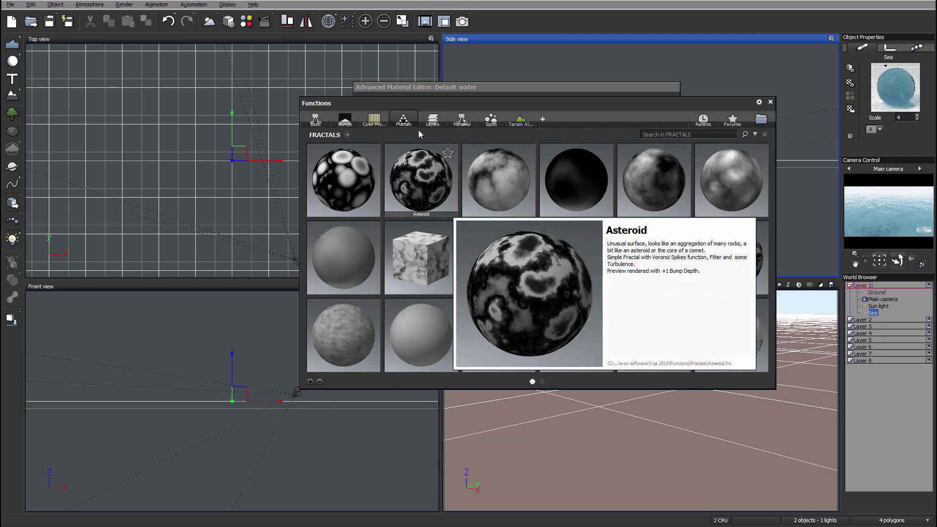
left_click(432, 120)
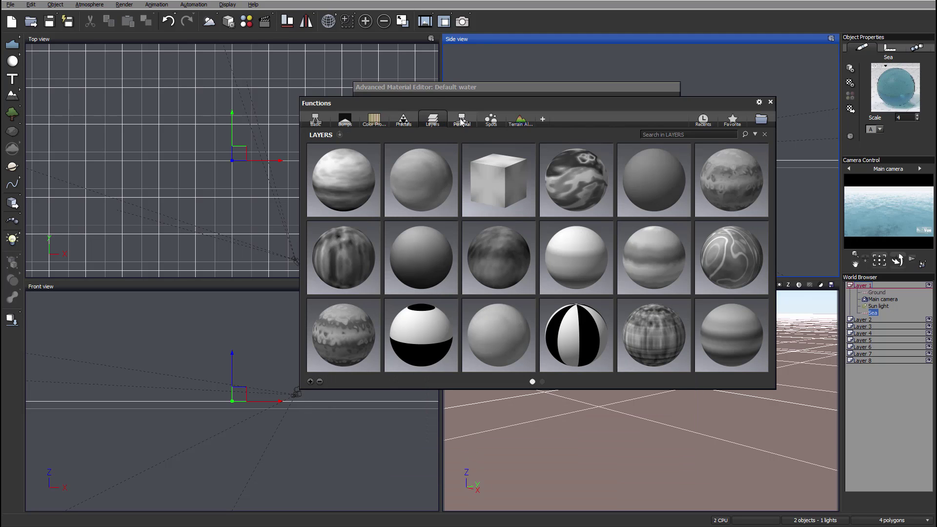
left_click(461, 121)
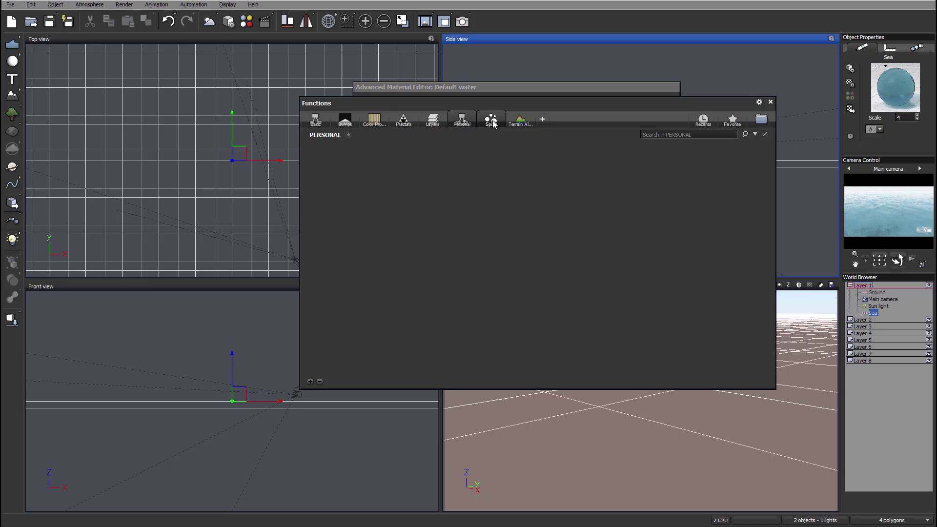
left_click(492, 122)
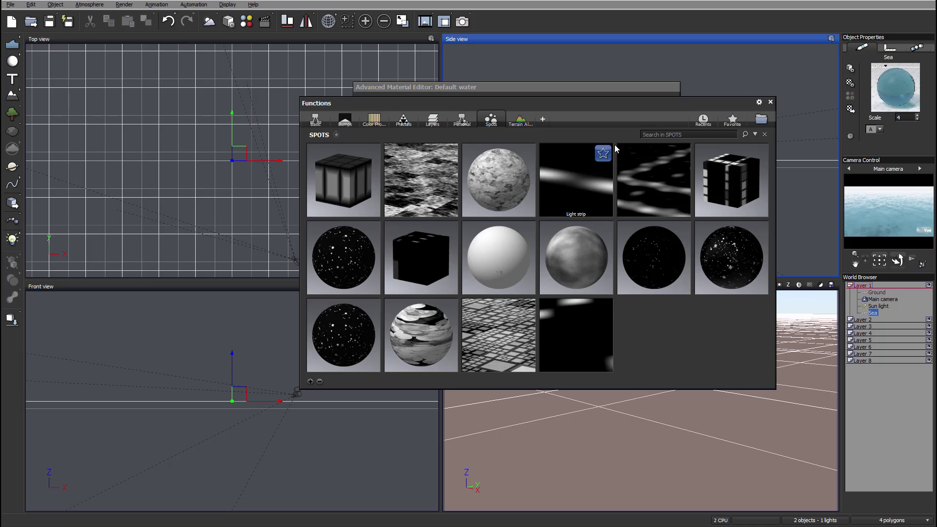
left_click(344, 120)
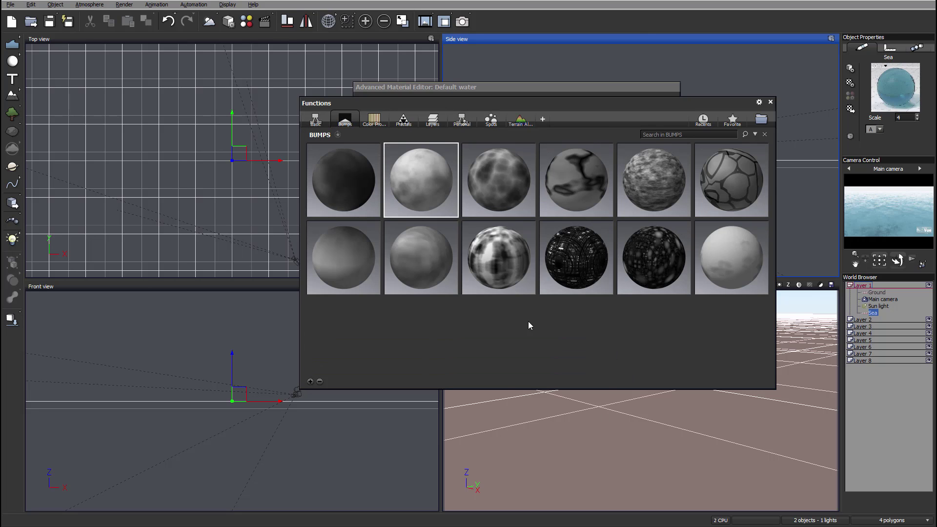
double_click(415, 268)
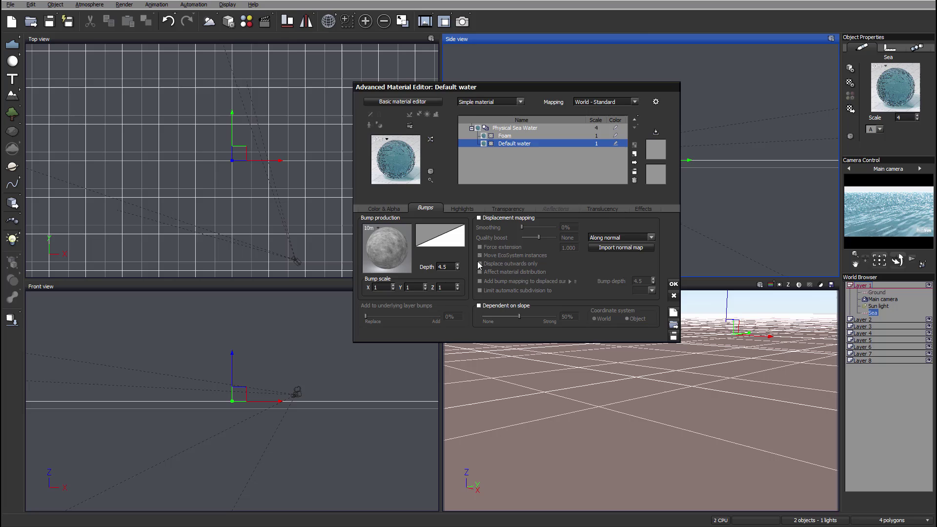
Step: Set bump depth to 1, test-render the sea, and keep the material changes
double_click(442, 267)
type("1")
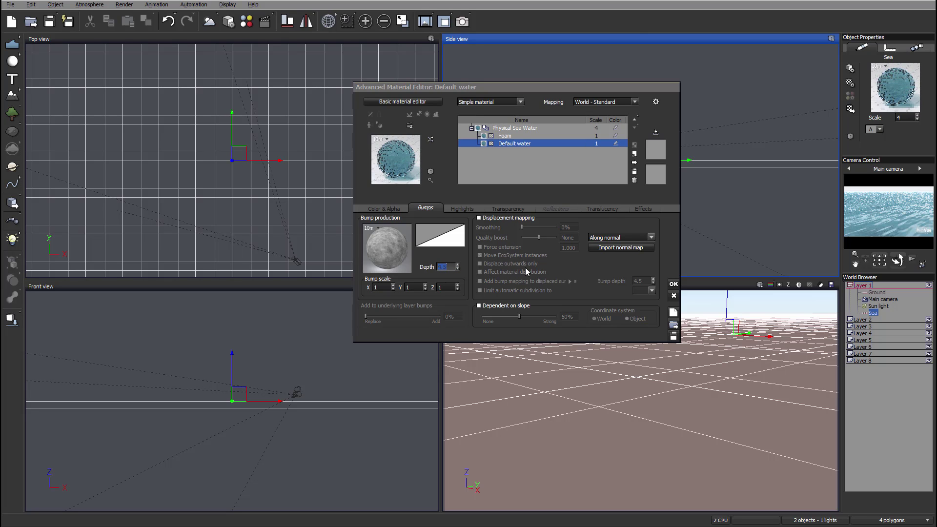
left_click(462, 21)
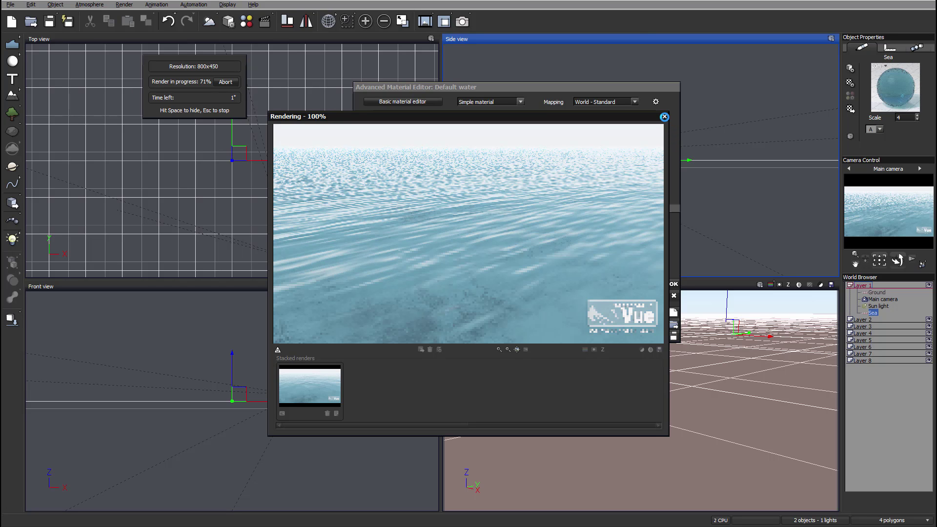
left_click(664, 116)
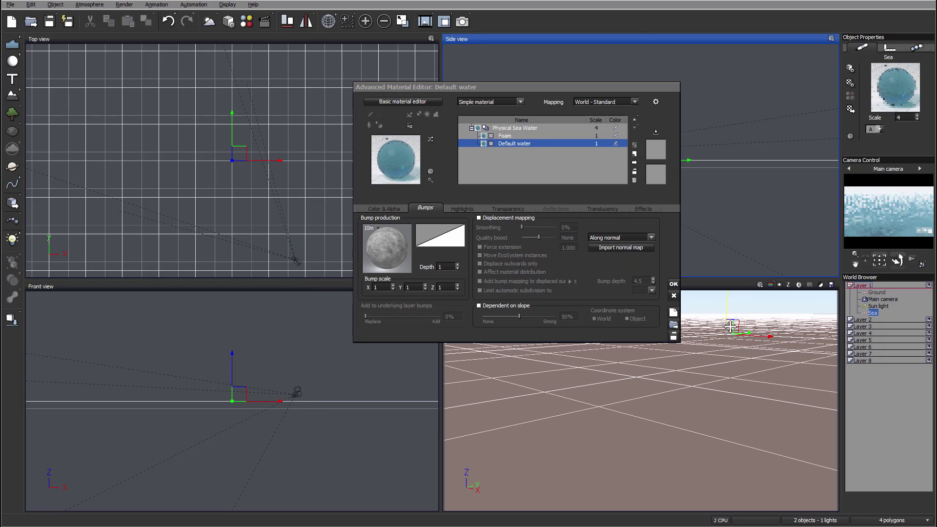
left_click(673, 283)
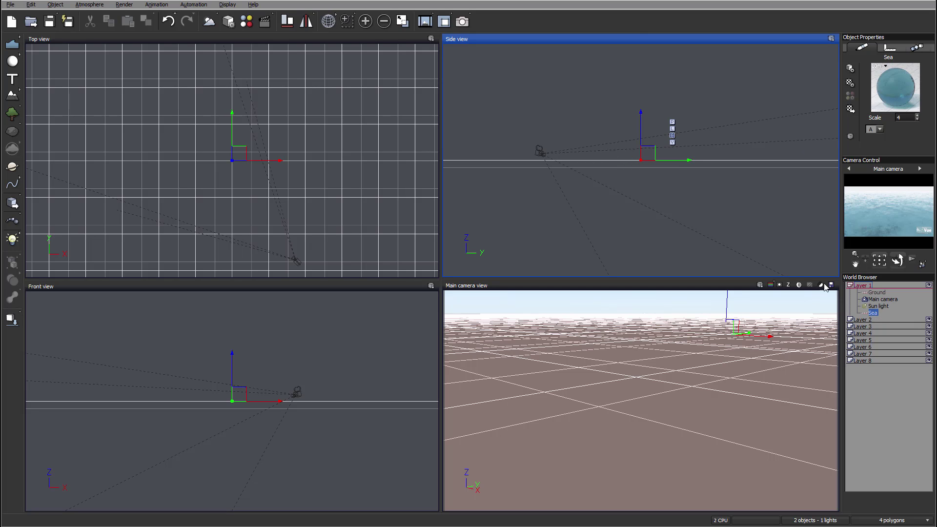
Step: Open the Sea's Water Surface Options and toggle Use global wave control off and back on
right_click(873, 314)
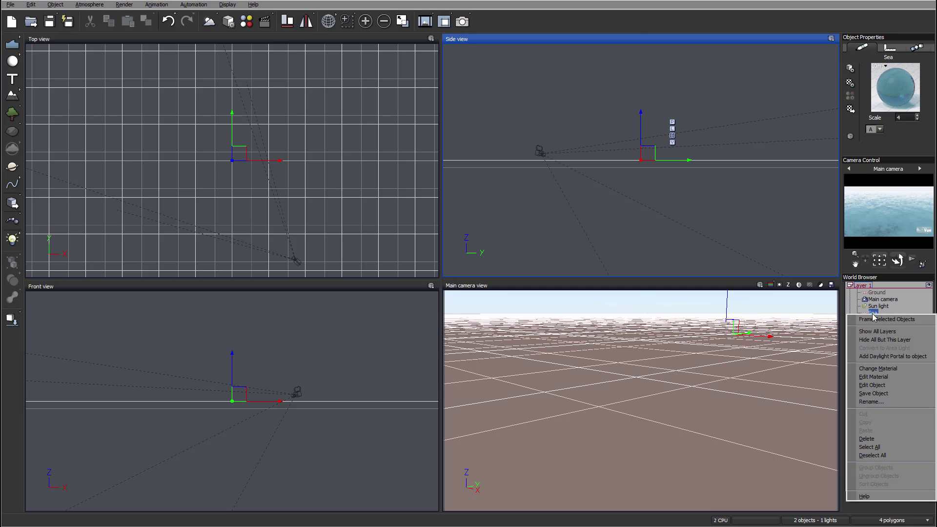
left_click(879, 385)
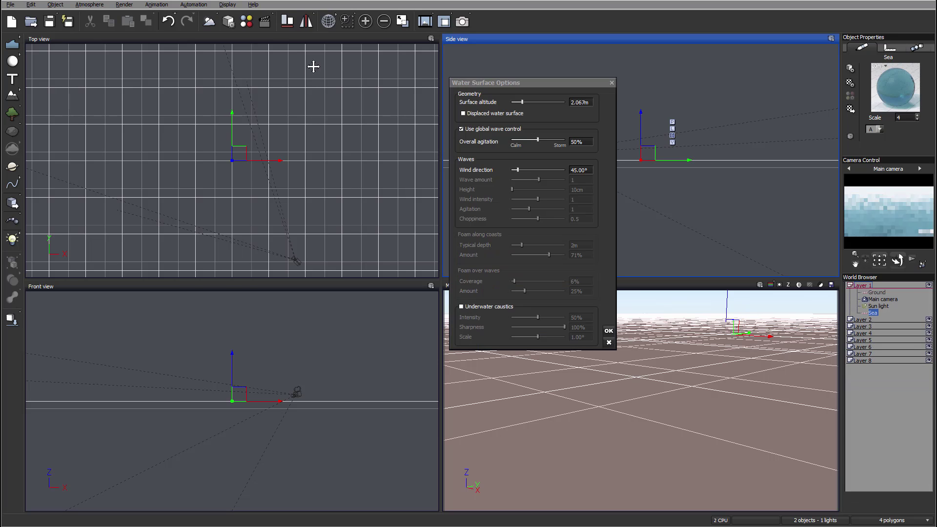
left_click_drag(549, 81, 554, 93)
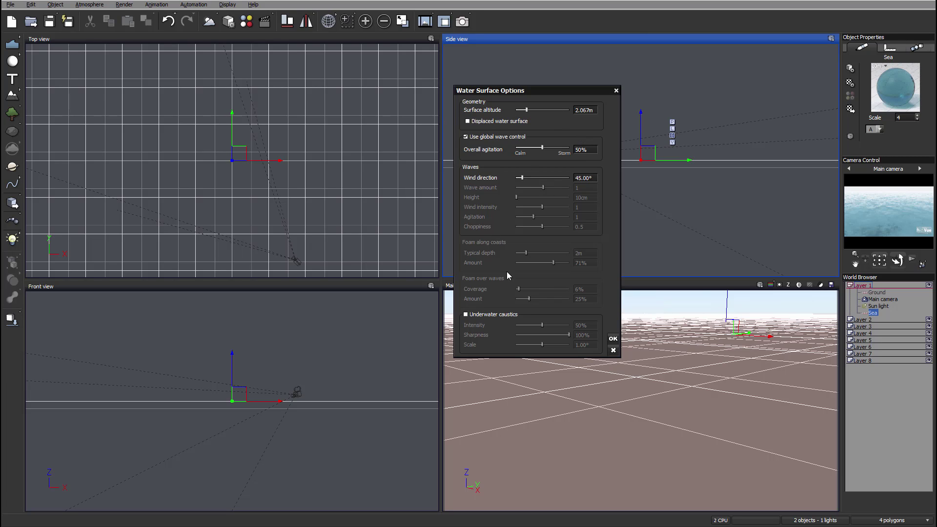
left_click(466, 137)
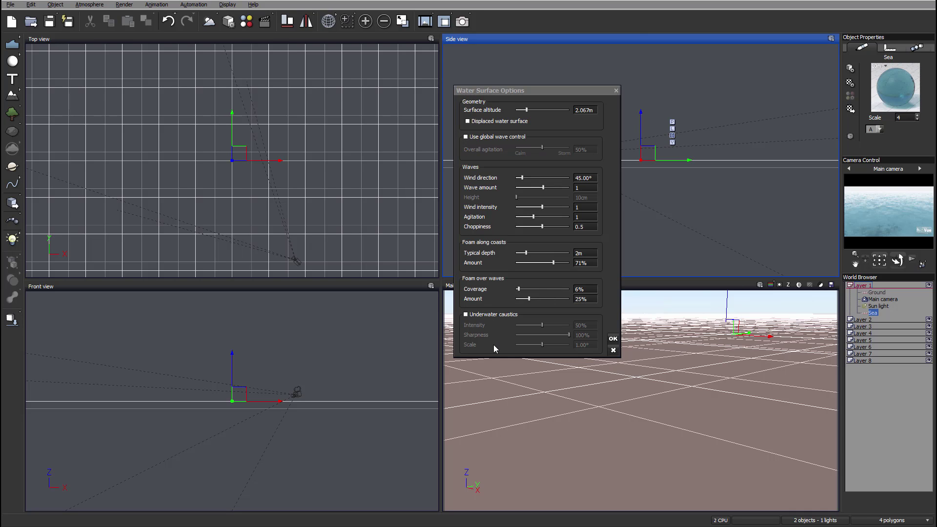
left_click(465, 137)
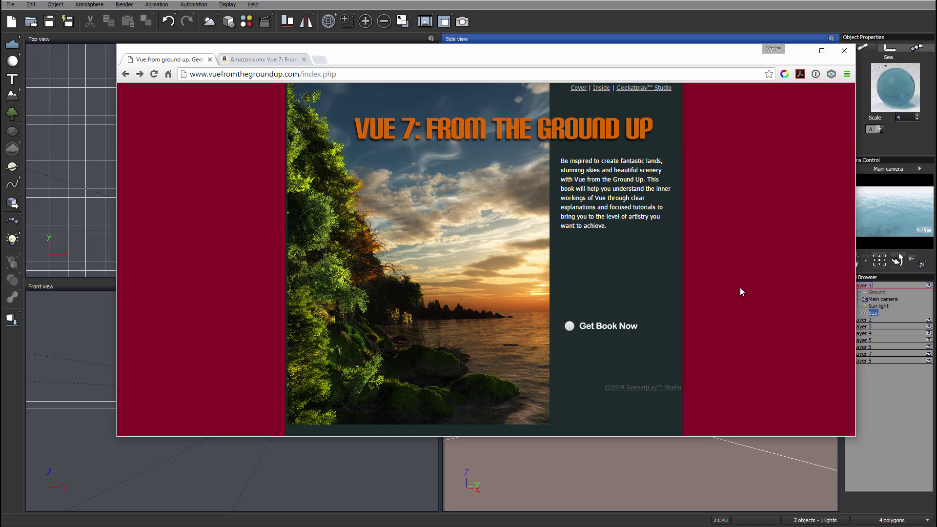
Step: Check the book's Amazon page, then go to the site's Inside page on authors and resources
left_click(248, 60)
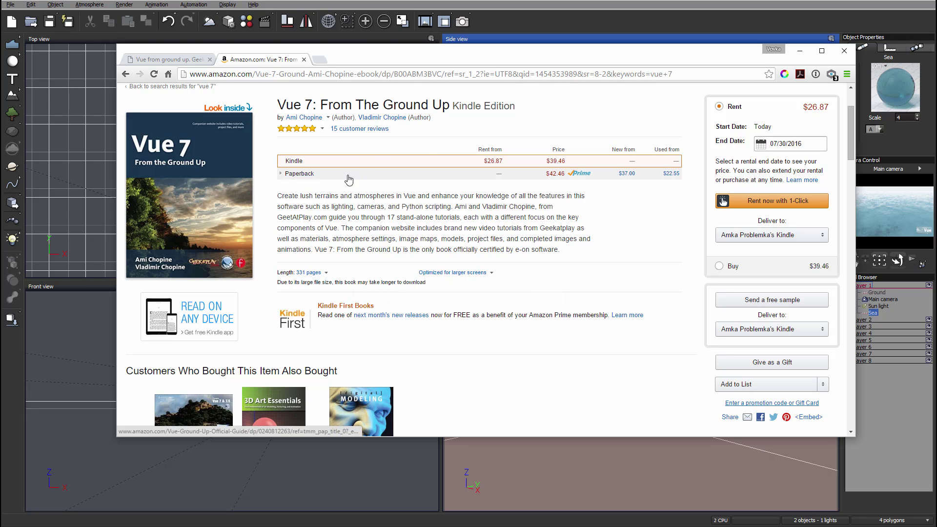
left_click(169, 60)
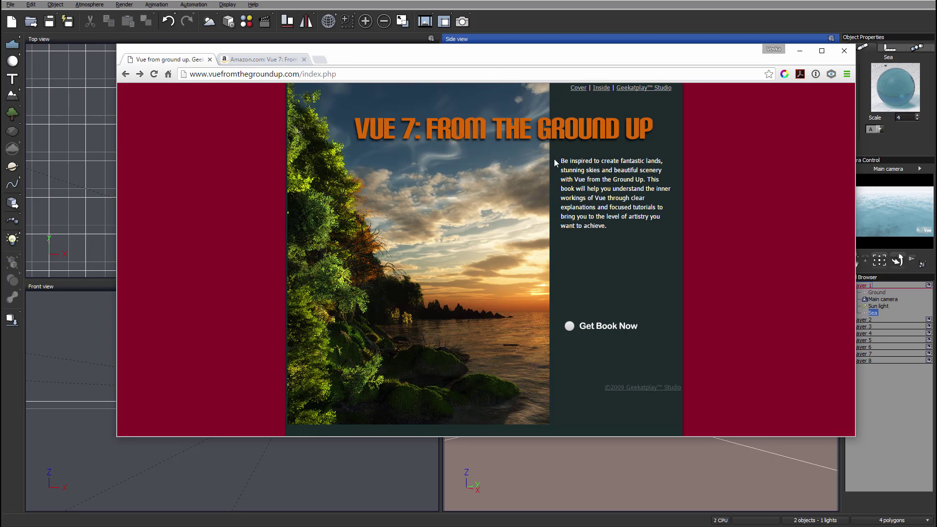
left_click(602, 89)
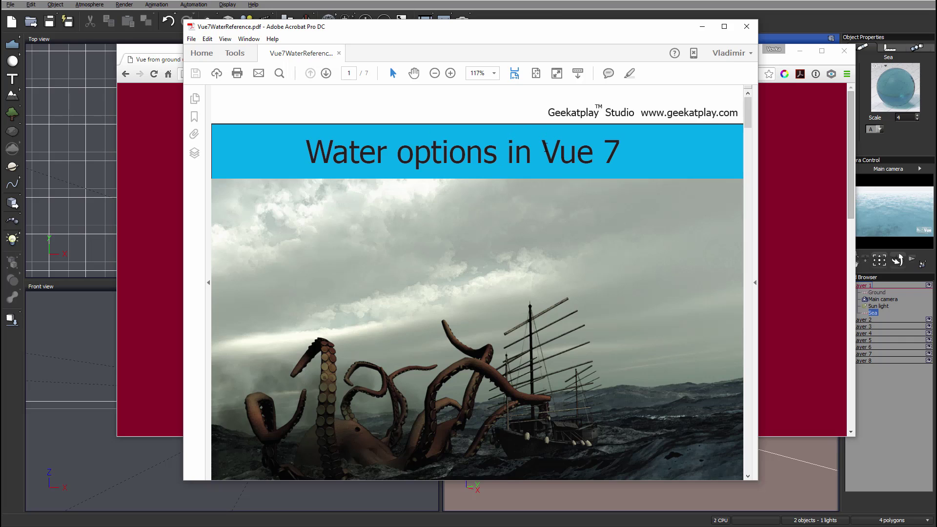
Step: Highlight 'Vue 7' in the title, scroll the water reference to its foam examples, and move Acrobat off screen
left_click_drag(546, 147, 632, 154)
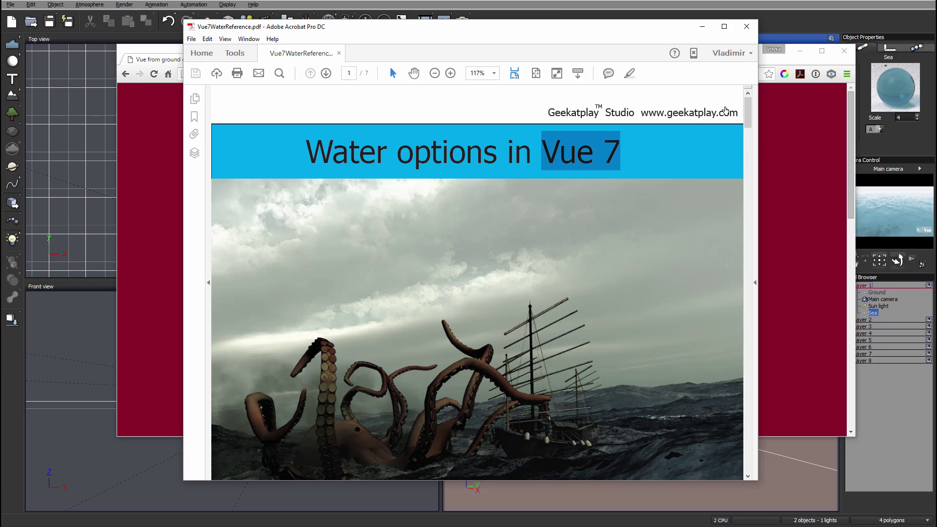
left_click_drag(749, 109, 753, 396)
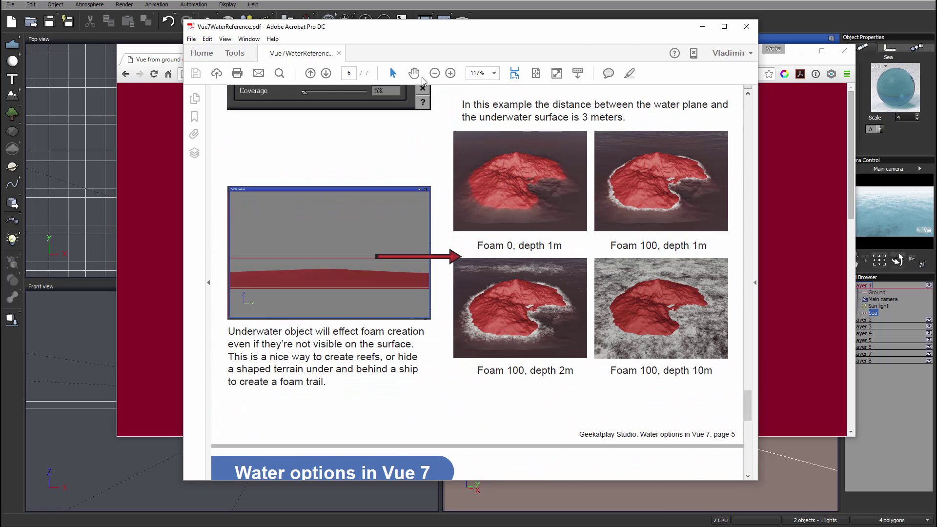
left_click_drag(580, 41, 0, 42)
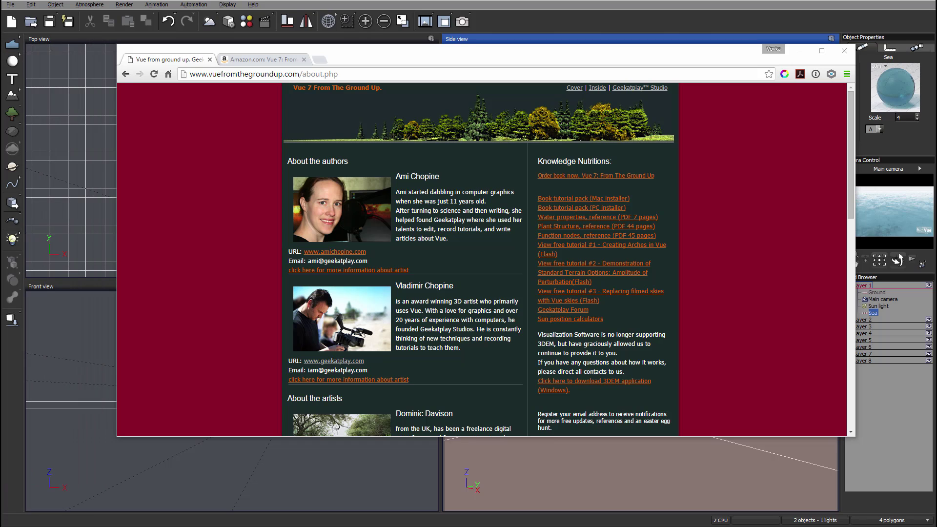
Step: Disable global wave control and set wind direction 134.17°, wave amount 0.62, agitation 0.93, choppiness 0.4
left_click_drag(368, 62, 934, 220)
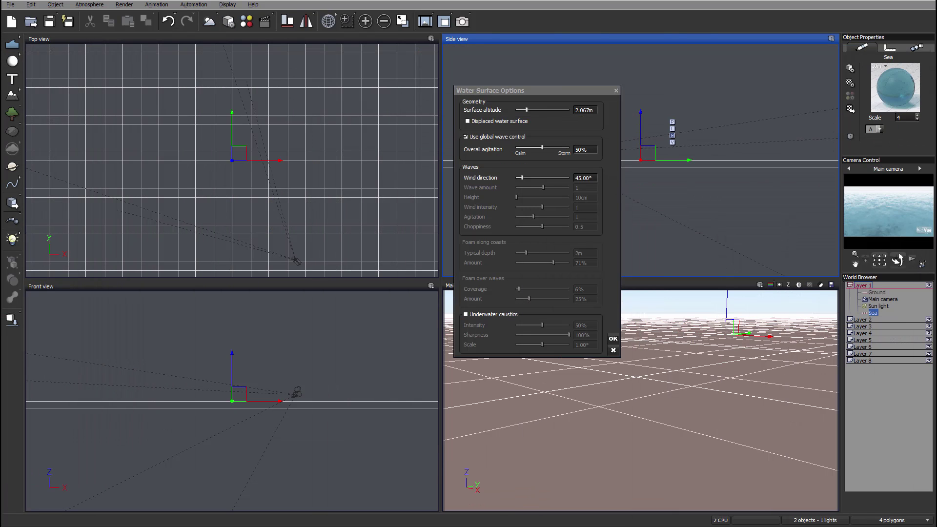
left_click(465, 136)
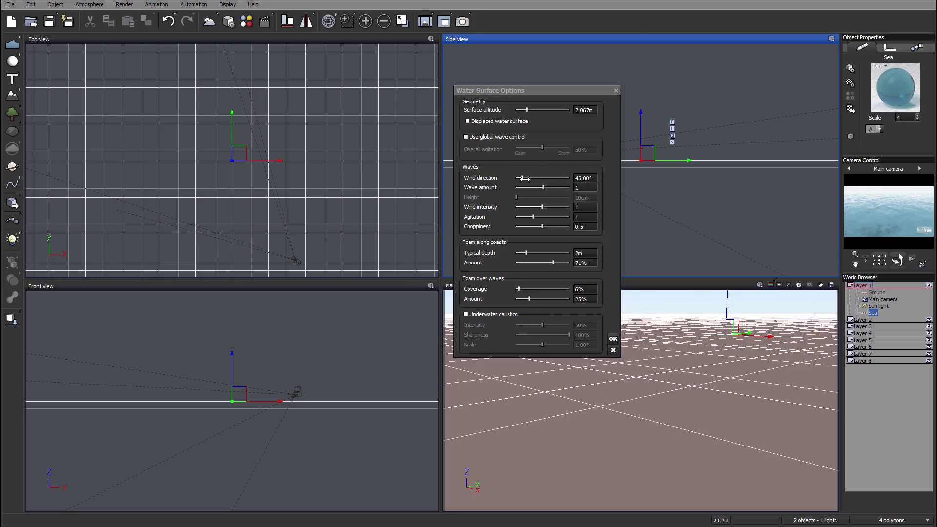
left_click(466, 315)
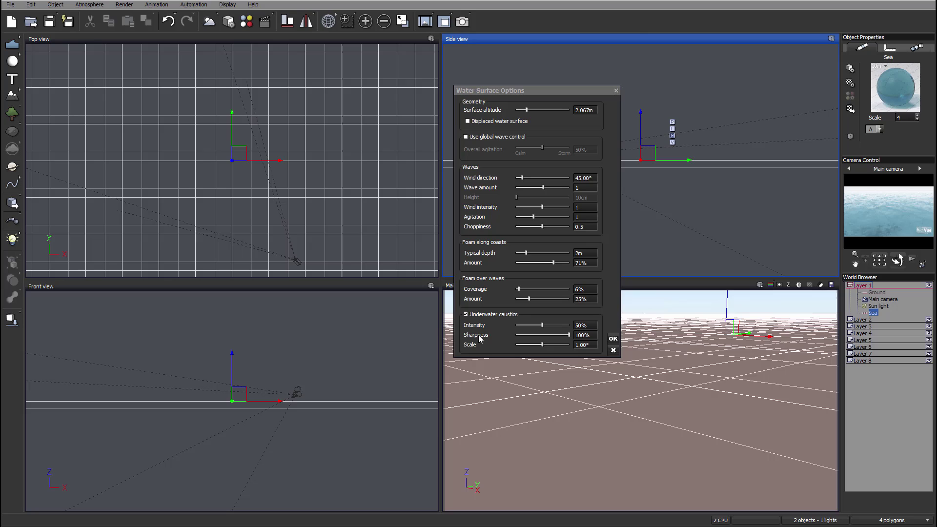
left_click(467, 314)
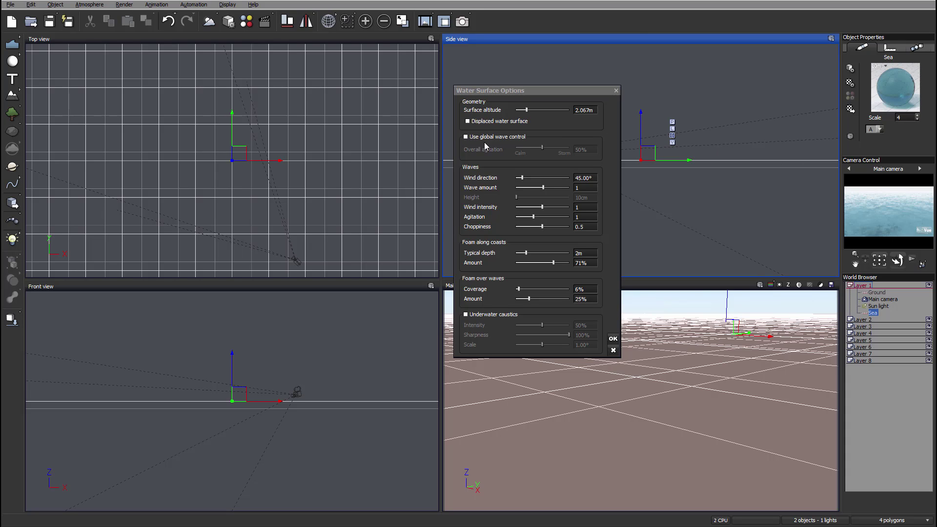
mouse_move(529, 178)
left_mouse_down()
mouse_move(541, 178)
mouse_move(538, 188)
left_mouse_up()
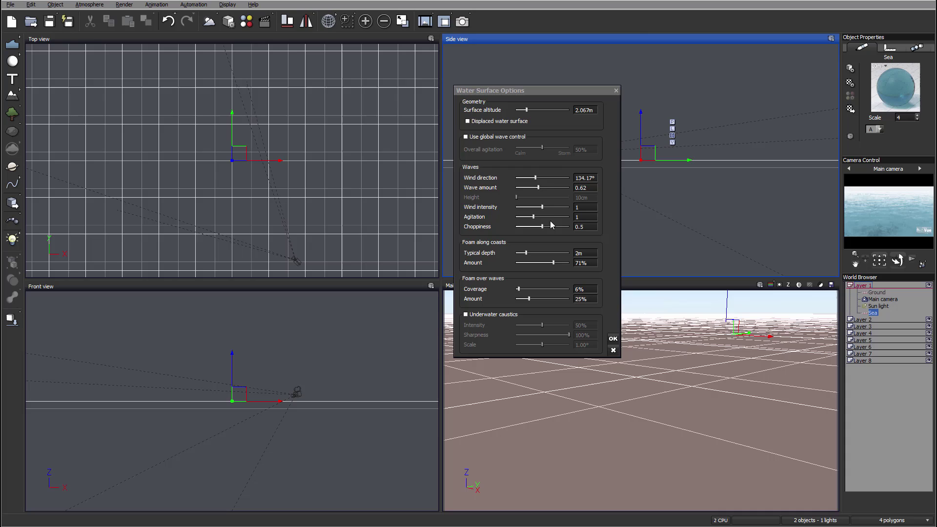
left_click_drag(533, 216, 539, 226)
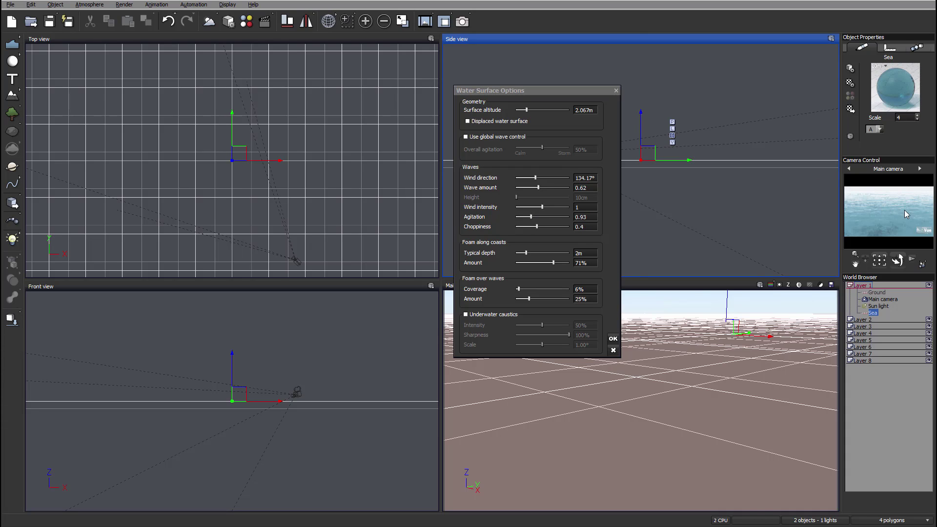
Step: Apply the new sea settings and render the scene at 800x450
left_click(612, 339)
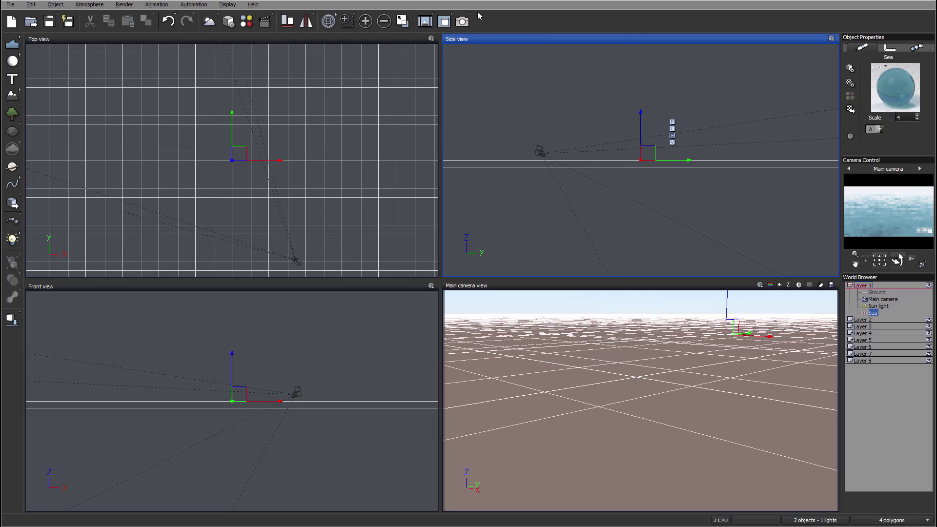
left_click(461, 21)
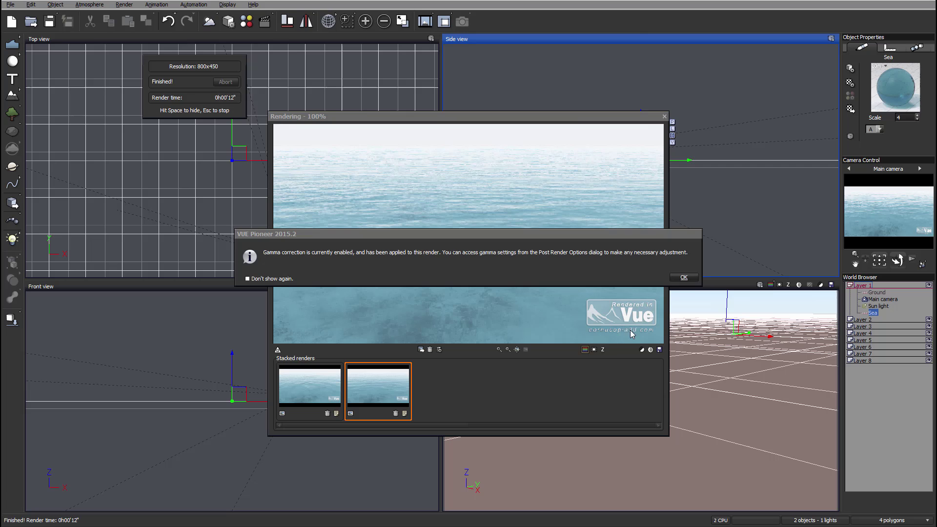
left_click(683, 278)
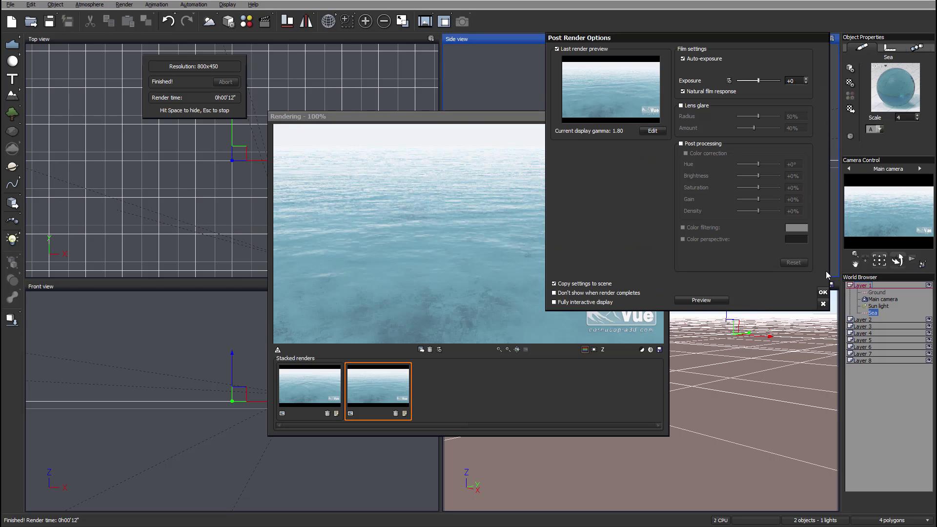
left_click(822, 292)
Step: Compare the earlier and new stacked sea renders, then close the render display
left_click(313, 388)
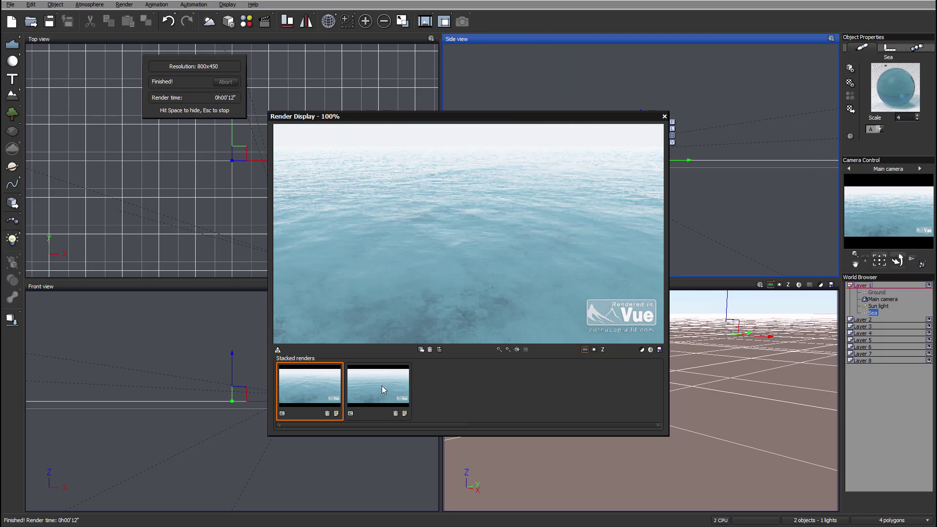
left_click(382, 387)
left_click(300, 383)
left_click(379, 383)
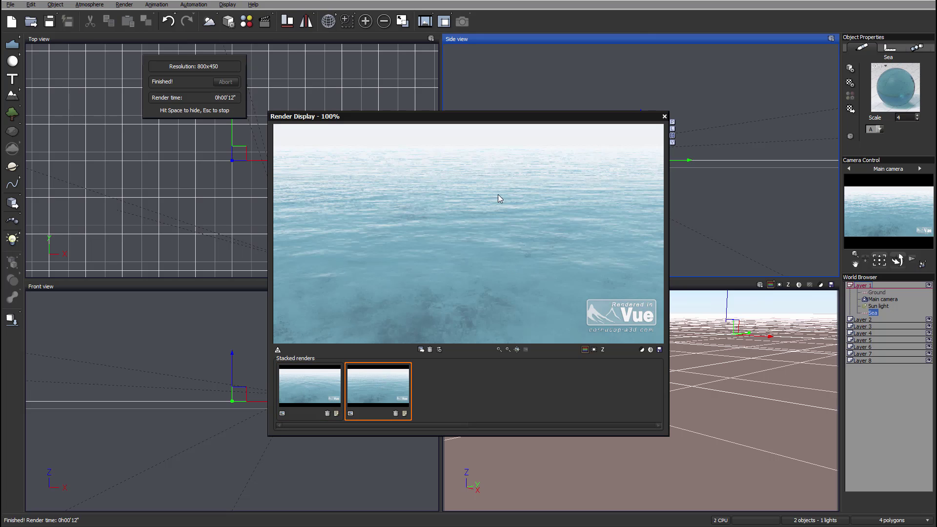
left_click(322, 388)
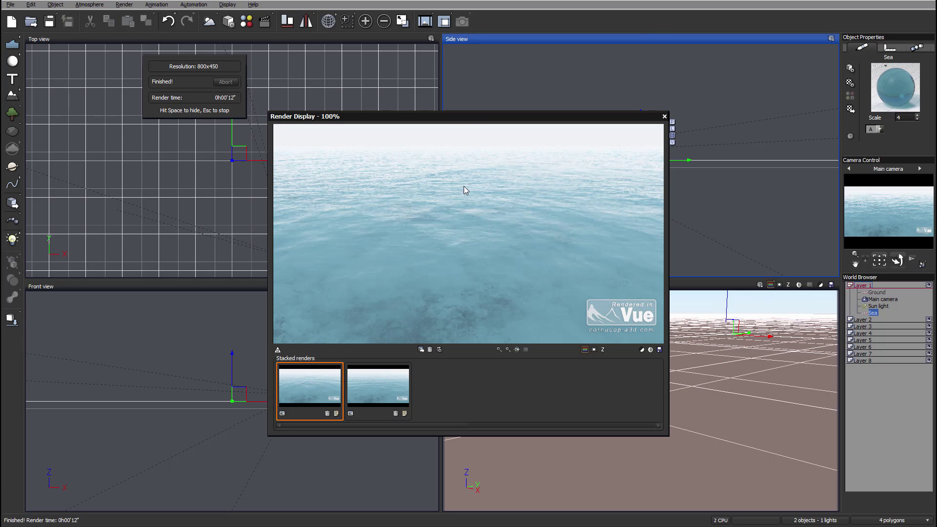
left_click(385, 384)
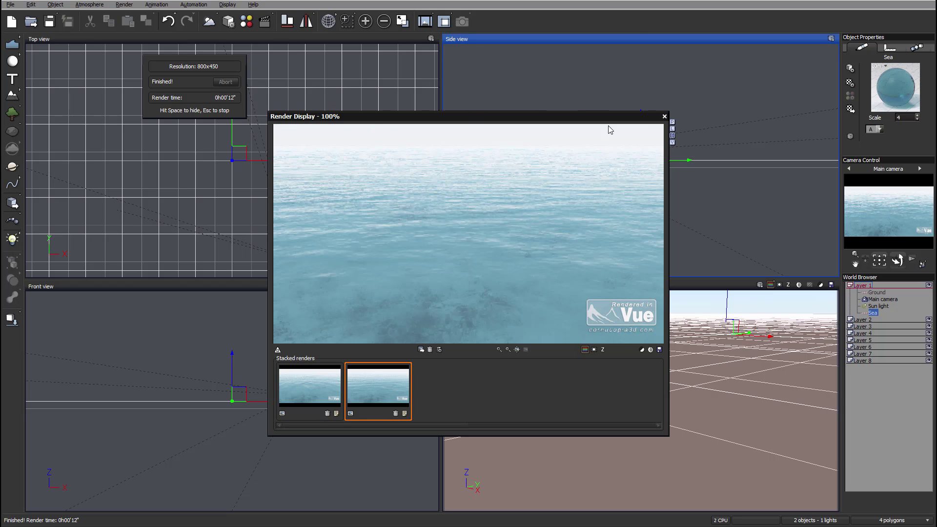
left_click(664, 117)
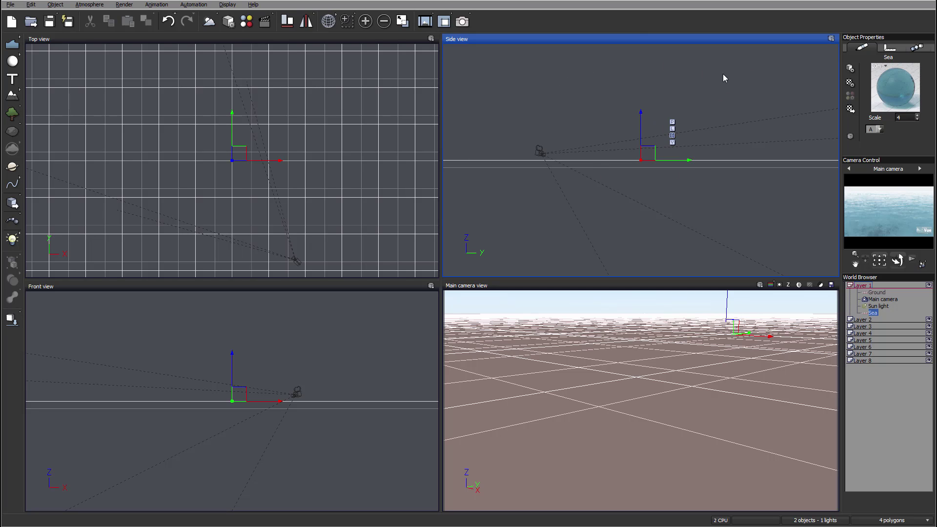
Step: Switch the atmosphere to Standard spectral and add a Fluffy Cumulus layer at 150m, 92% cover
left_click(89, 4)
left_click(58, 47)
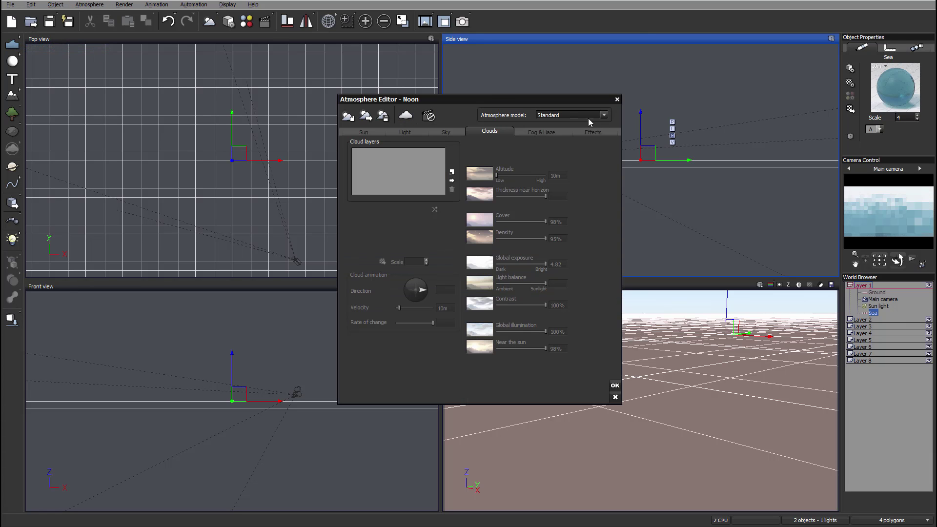
left_click(566, 115)
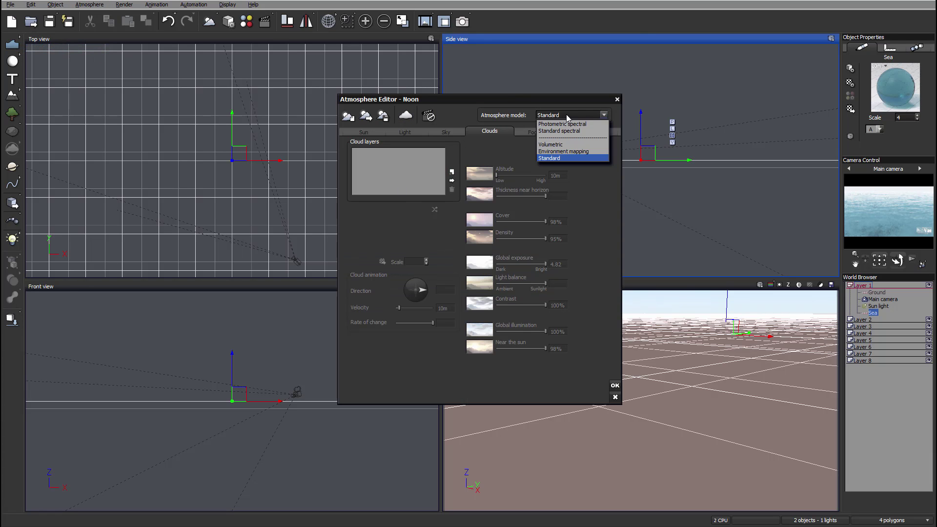
left_click(562, 127)
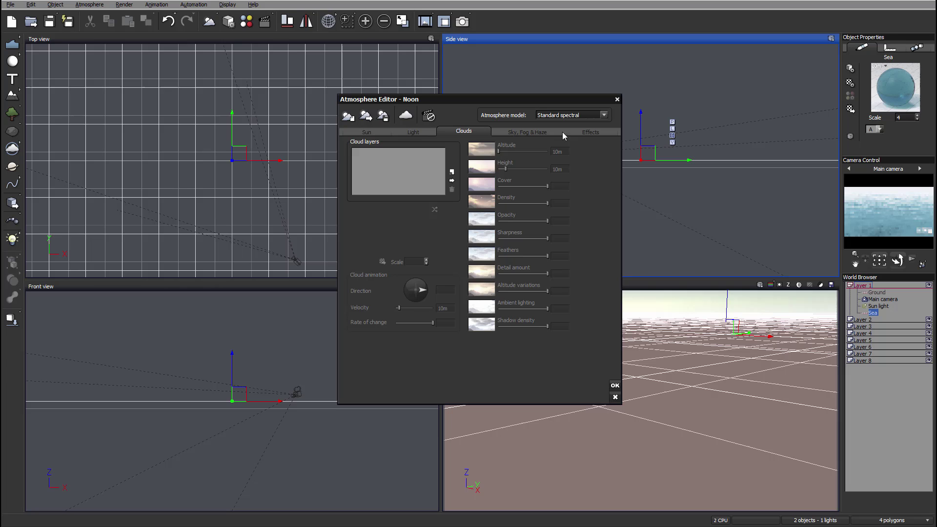
left_click(452, 173)
double_click(686, 238)
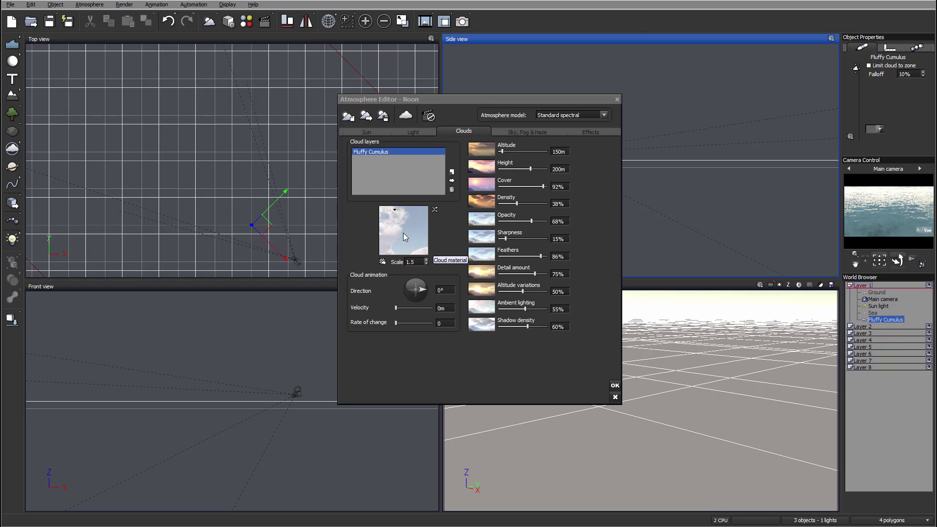
Step: Replace the Fluffy Cumulus density function with a Bumps pattern and raise its scaling to 53%
double_click(403, 232)
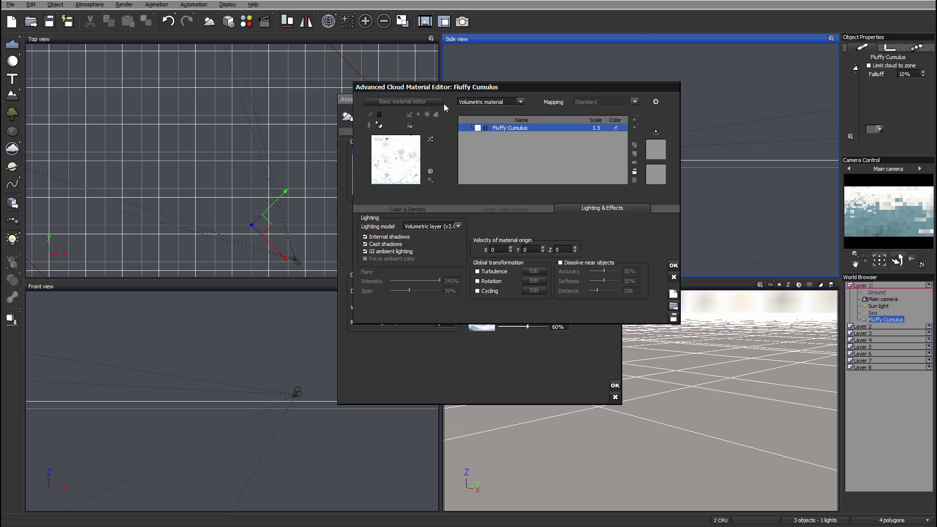
left_click_drag(442, 86, 506, 78)
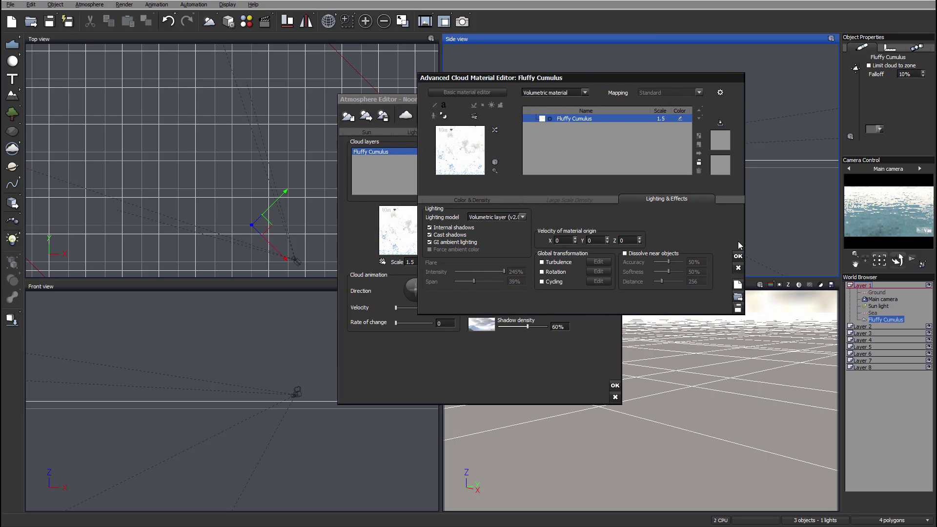
left_click(485, 198)
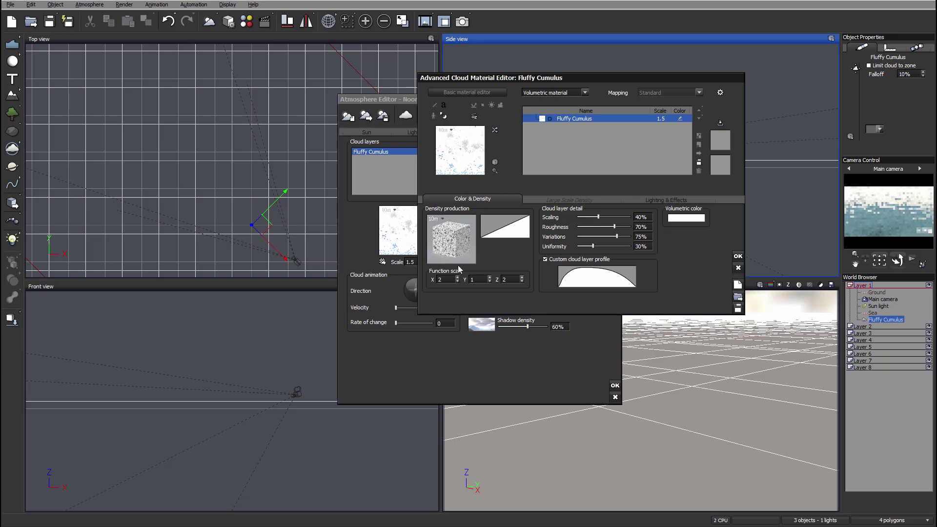
right_click(459, 247)
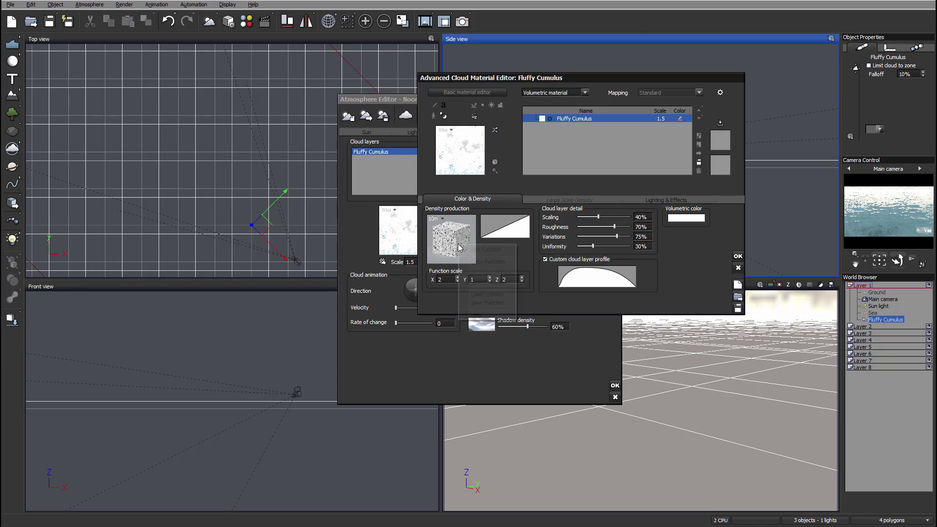
left_click(474, 247)
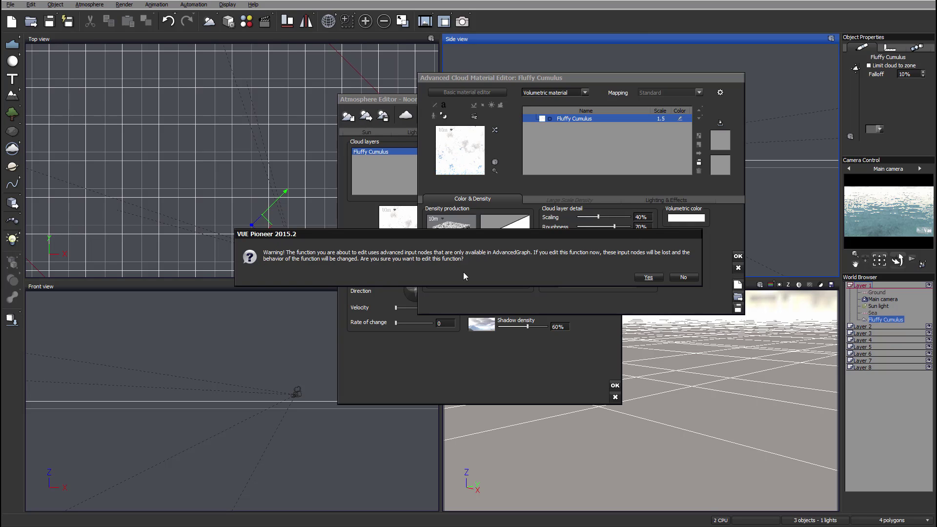
left_click(685, 278)
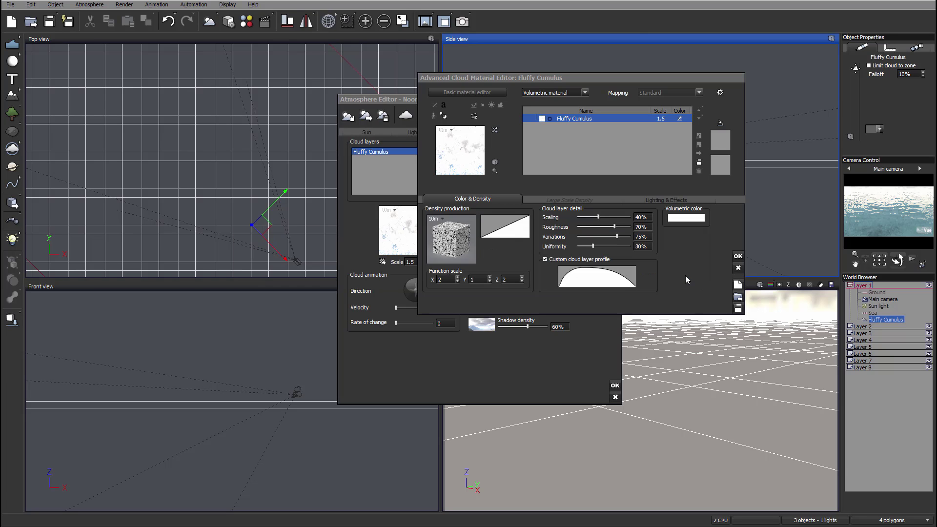
double_click(460, 245)
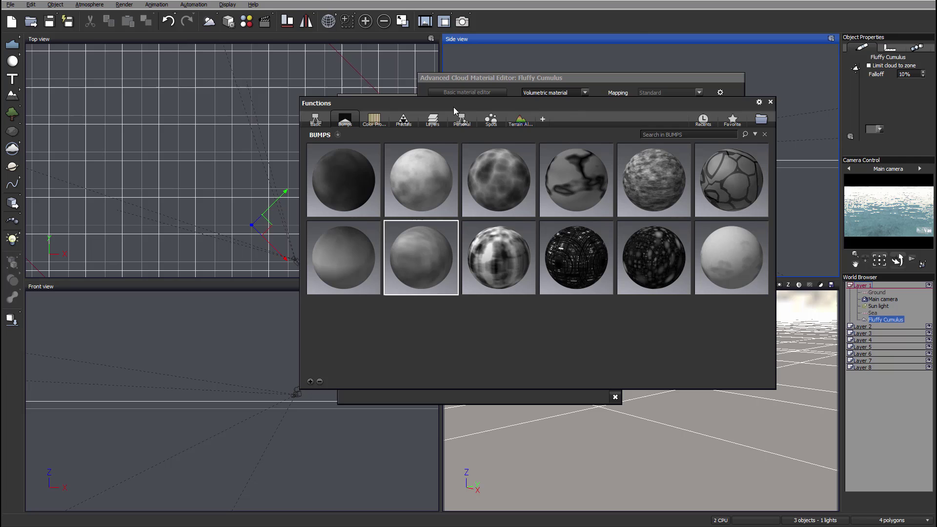
double_click(432, 174)
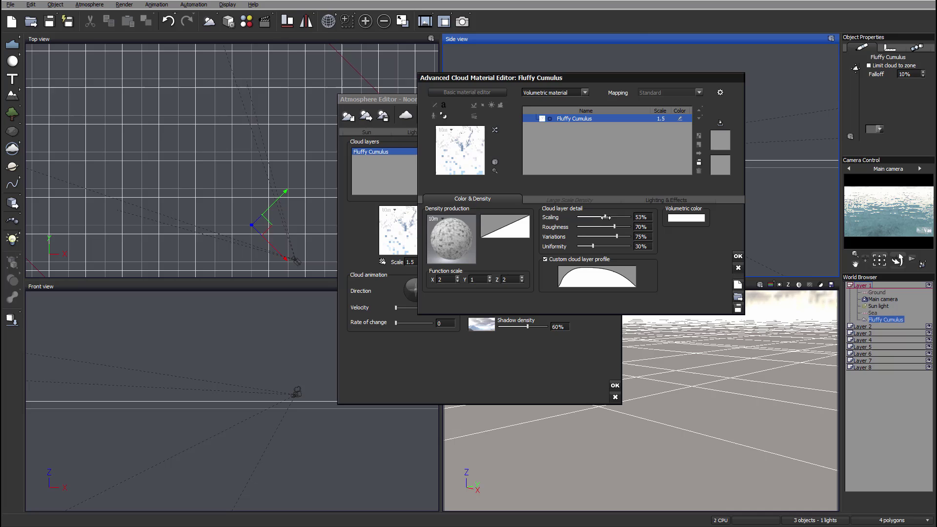
Step: Set cover 66%, feathers 53%, detail amount and altitude variations 100%, ambient lighting 83%
left_click(738, 255)
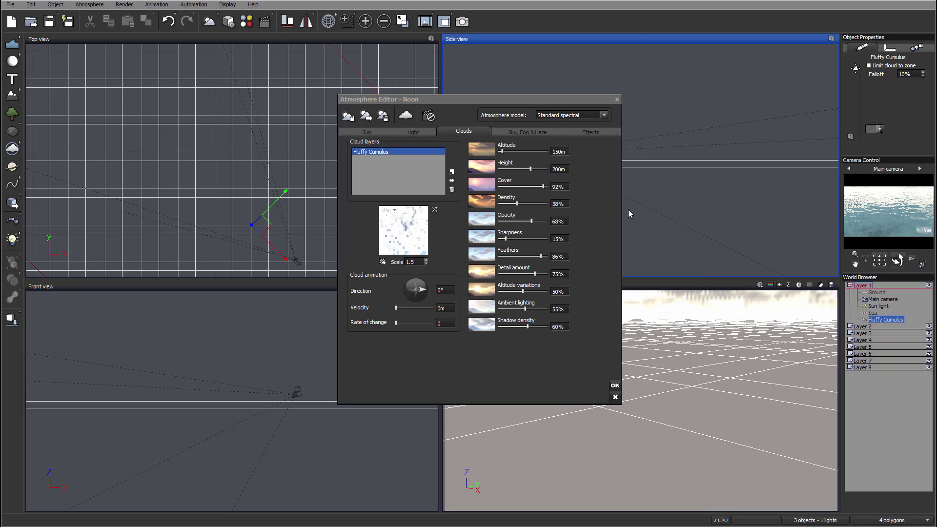
left_click_drag(543, 186, 529, 187)
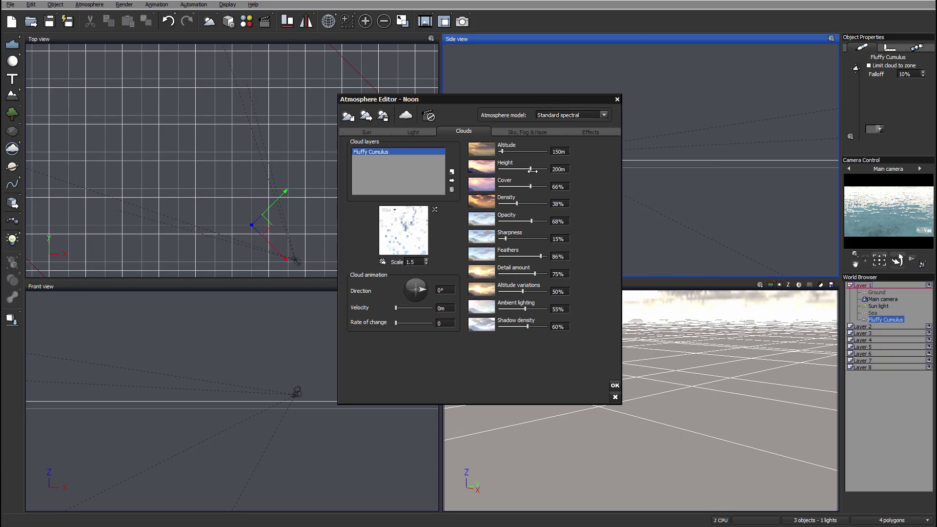
left_click_drag(533, 274, 524, 256)
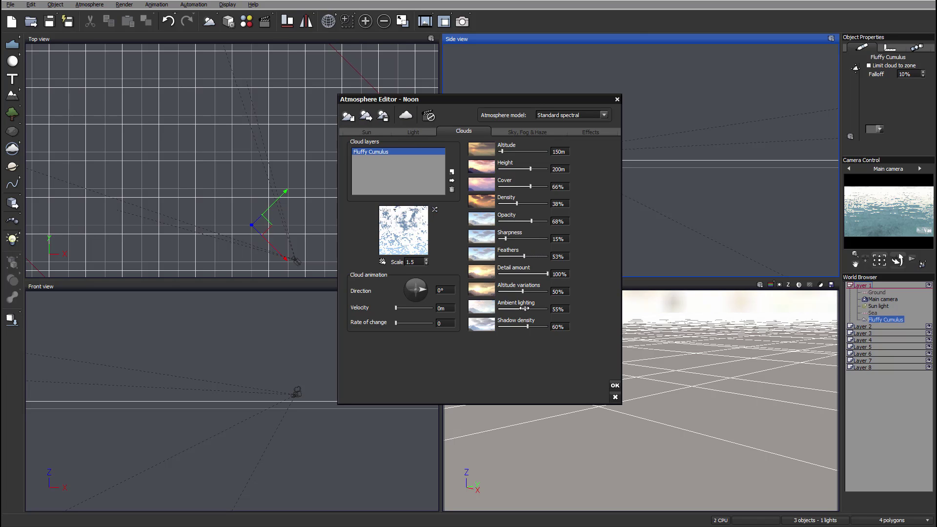
left_click_drag(559, 309, 571, 292)
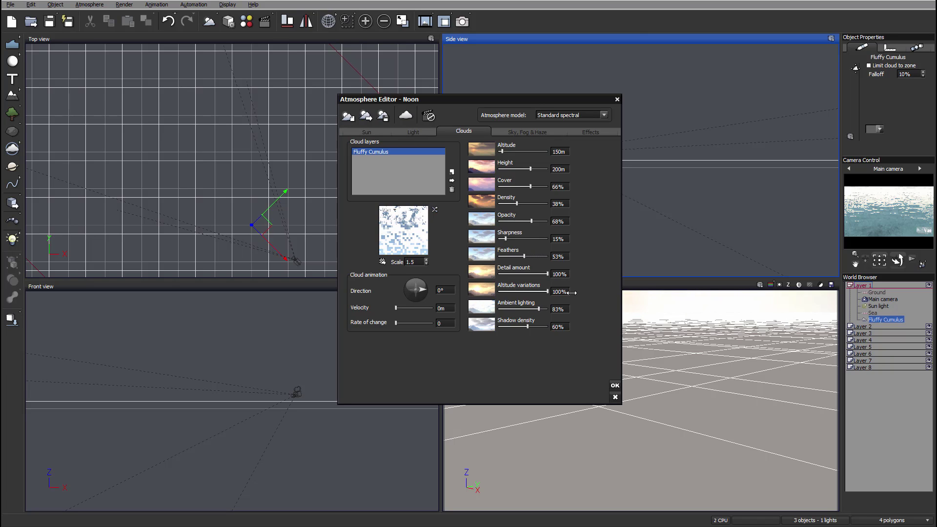
left_click(615, 385)
Step: Select the Main camera and tilt it upward so the cumulus clouds fill its view
left_click(886, 299)
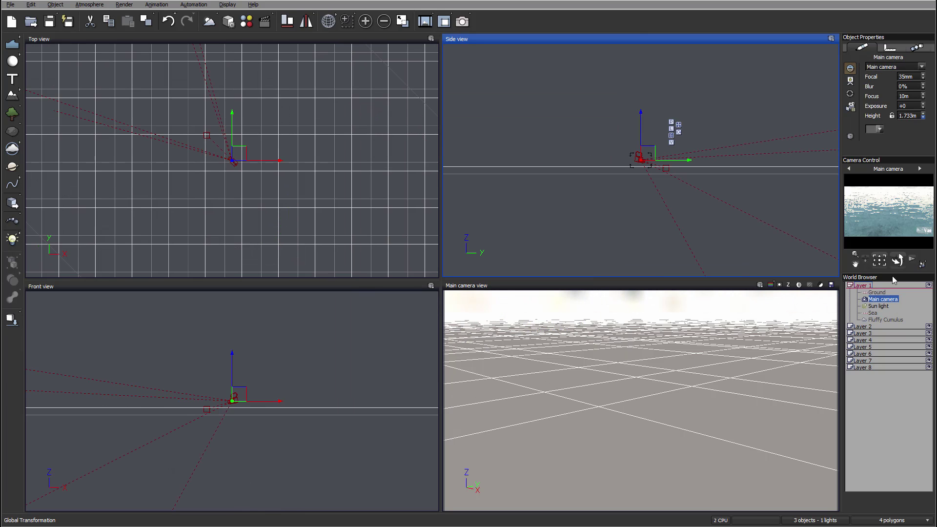
mouse_move(897, 260)
left_mouse_down()
mouse_move(897, 241)
mouse_move(897, 252)
left_mouse_up()
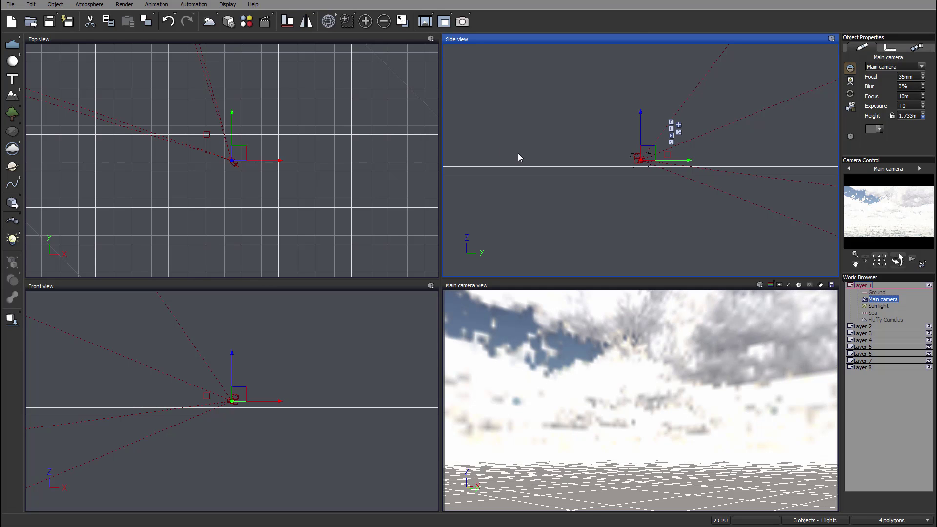
right_click_drag(610, 109, 567, 115)
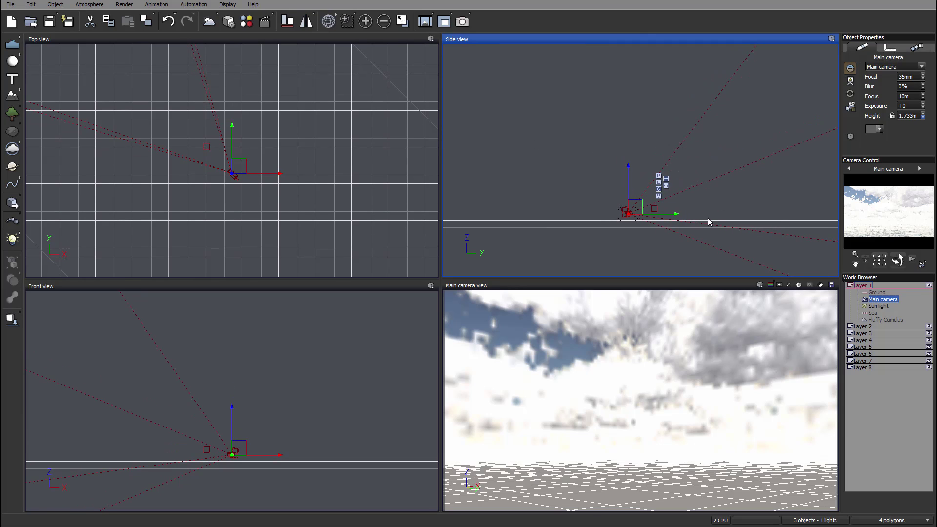